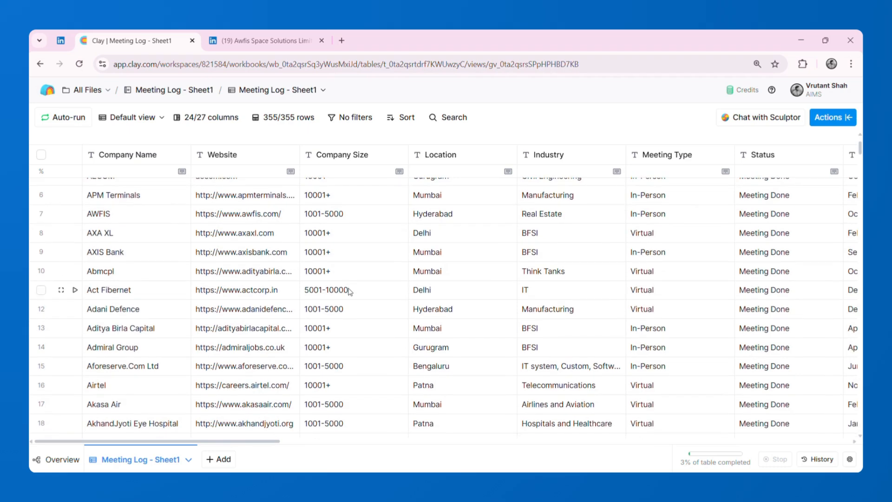
- Examine the meeting log's columns from Company Name through Designation, including meeting type, month, communication mode and assigned BD
scroll(349, 291, up, 3)
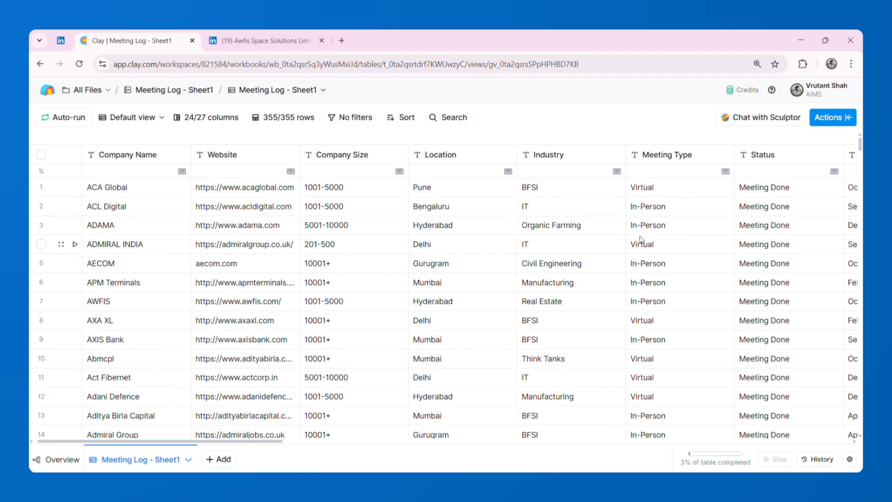
scroll(639, 239, right, 5)
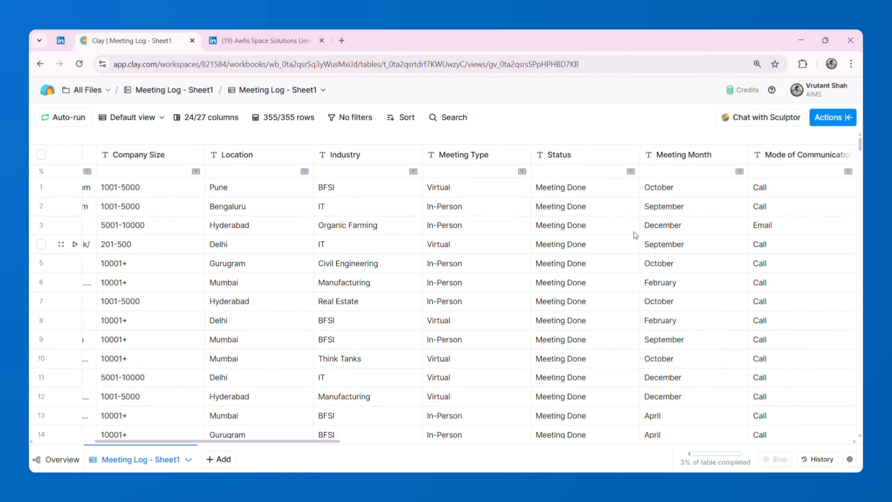
click(473, 158)
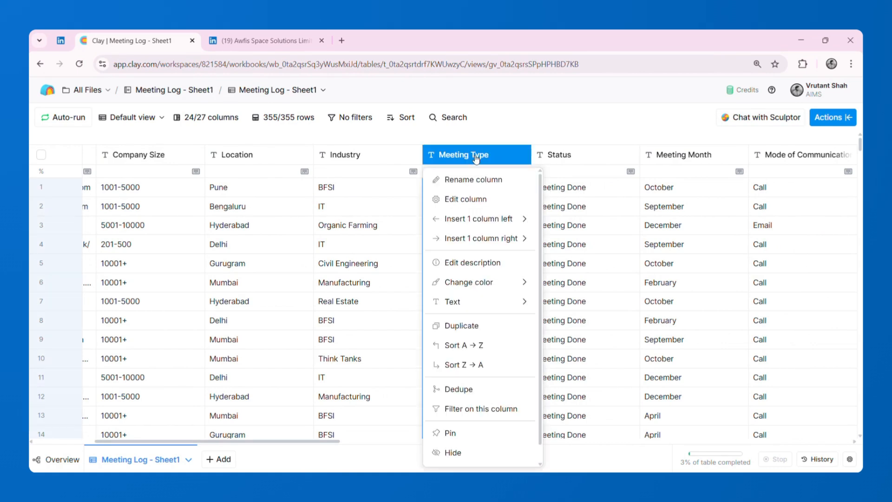
click(615, 222)
click(669, 226)
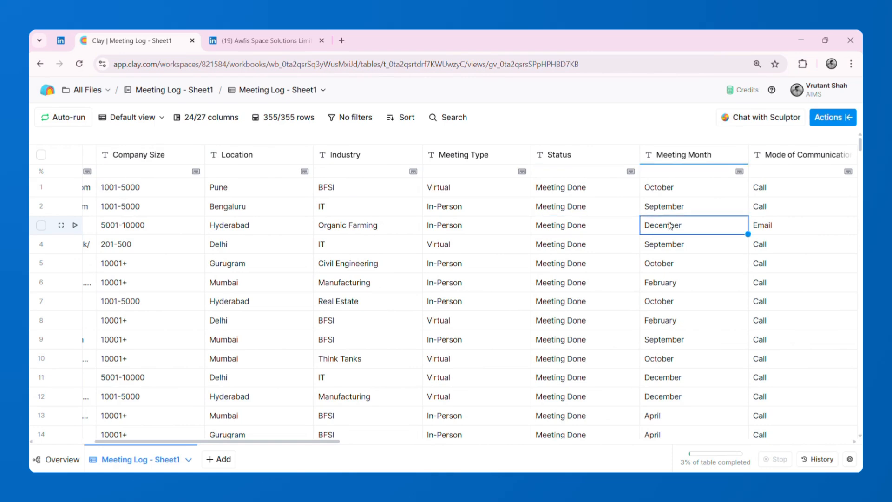
scroll(669, 226, right, 3)
click(670, 225)
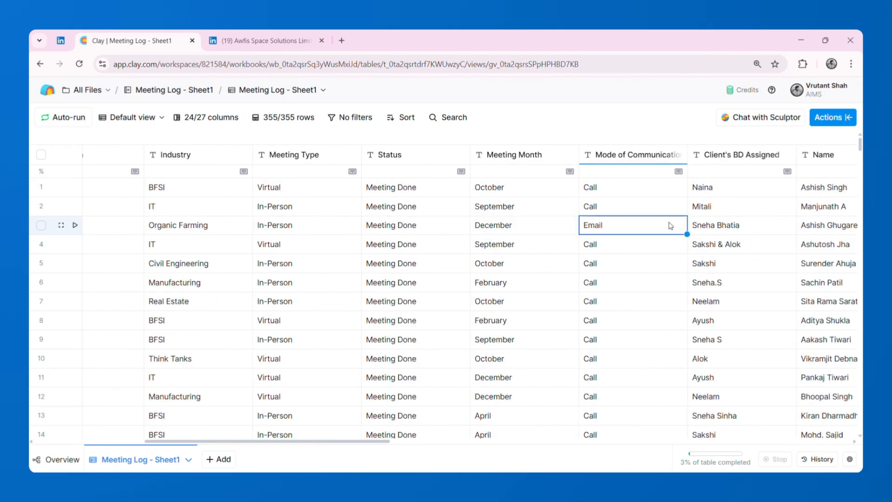
scroll(670, 226, right, 2)
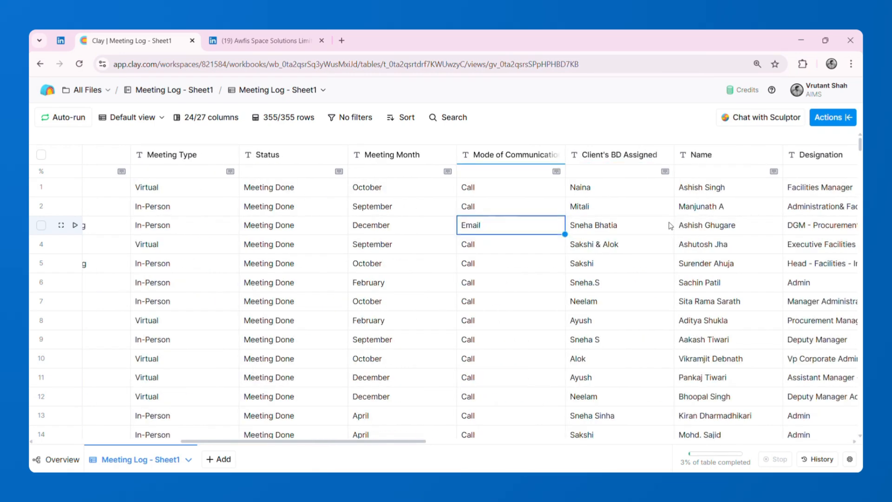
click(670, 225)
scroll(670, 226, right, 2)
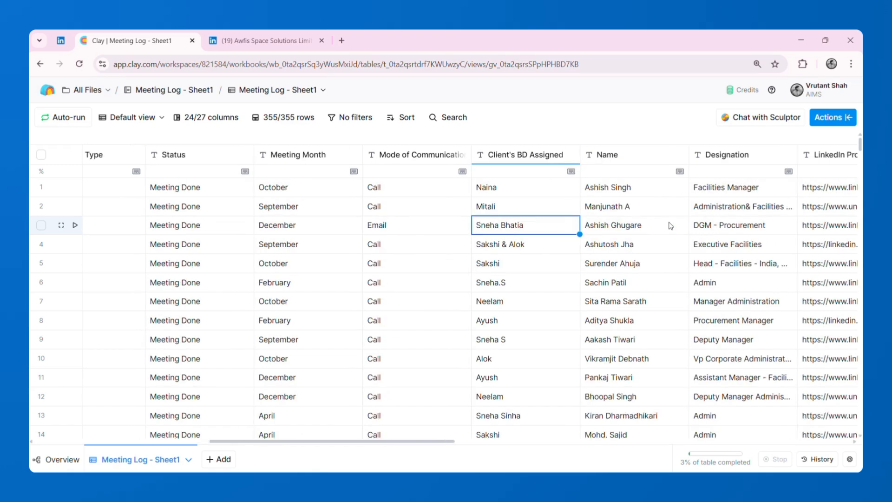
scroll(670, 226, right, 1)
click(669, 225)
scroll(670, 226, right, 1)
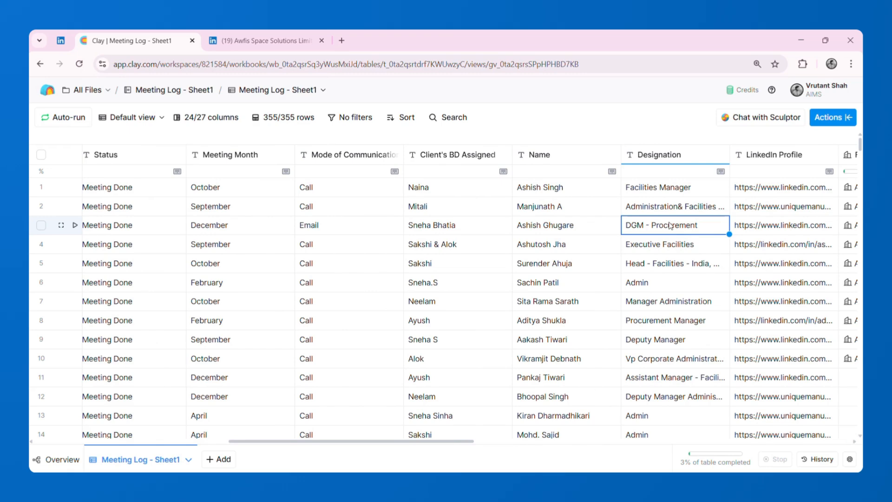
- Look through the company rows, plus the enrichment columns from company headcount growth to Location Count
scroll(568, 262, left, 10)
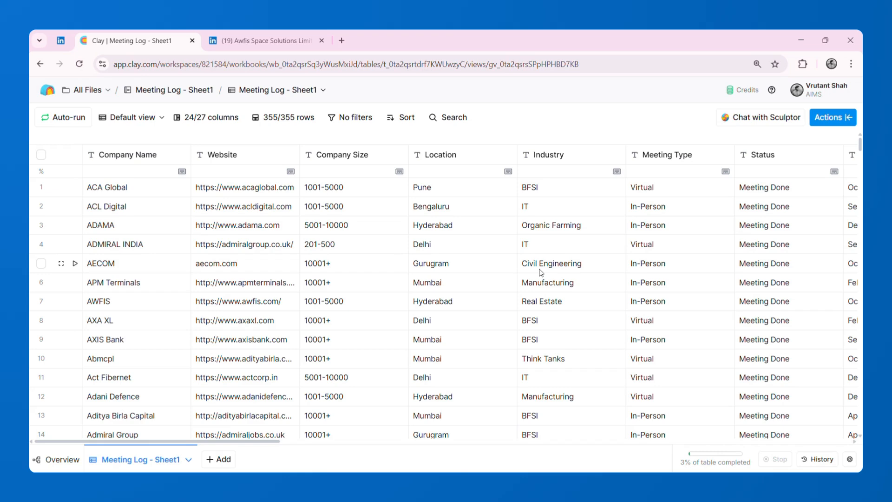
scroll(541, 273, down, 20)
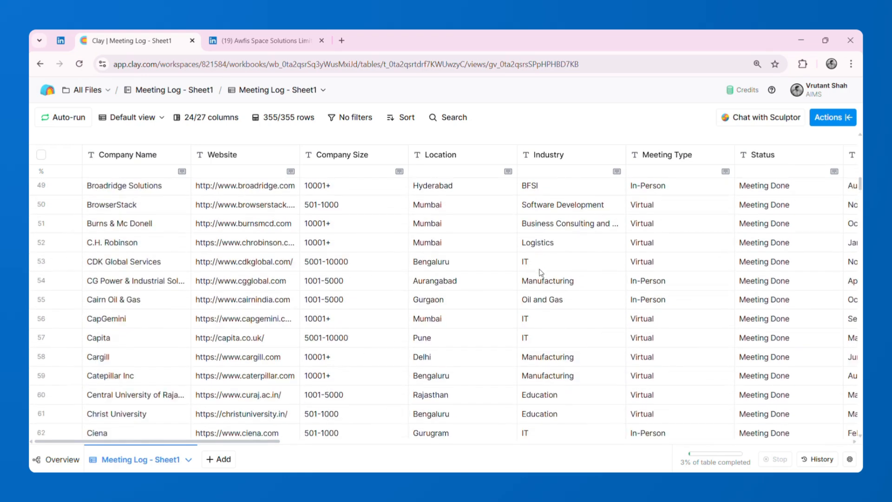
scroll(540, 273, down, 12)
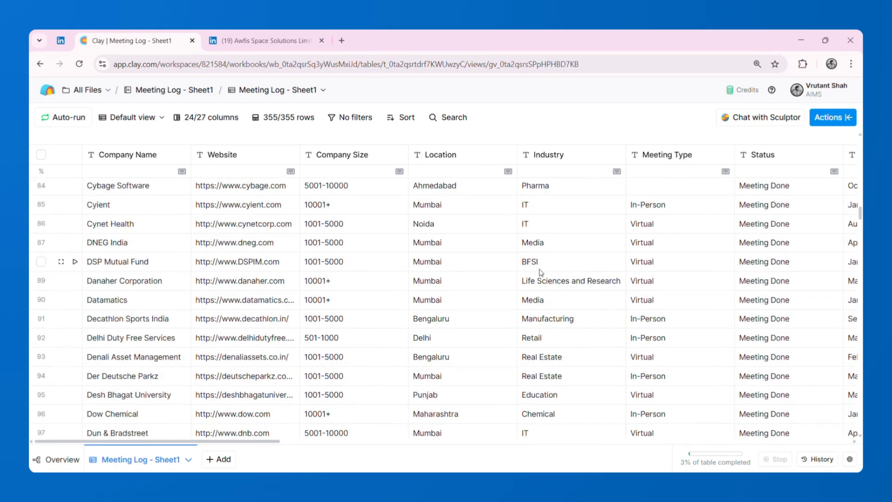
scroll(541, 273, up, 20)
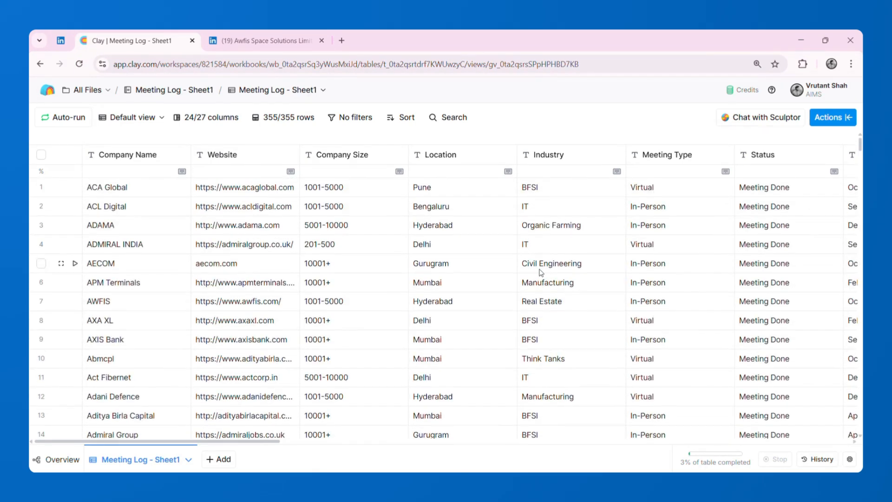
scroll(541, 273, right, 10)
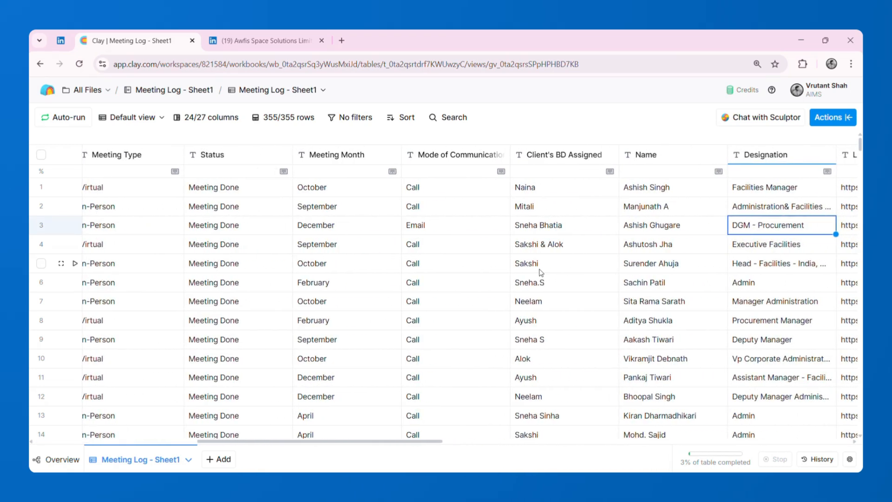
scroll(541, 273, left, 10)
scroll(499, 280, right, 15)
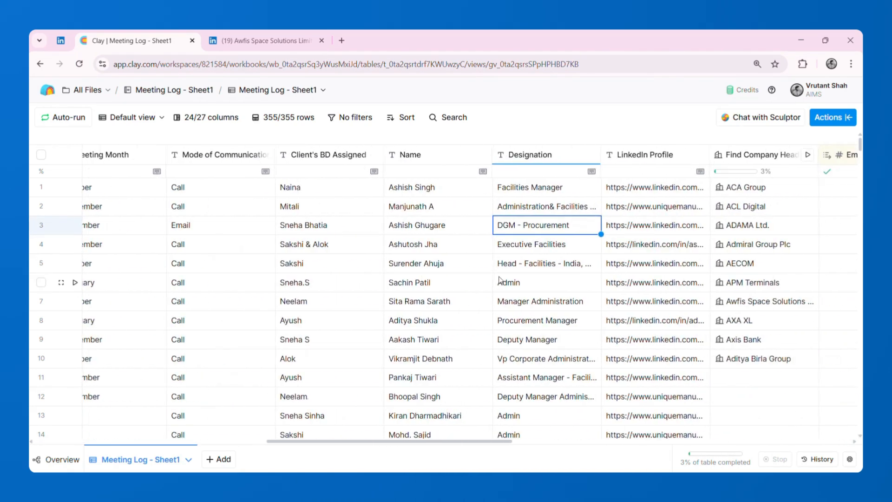
scroll(499, 280, right, 8)
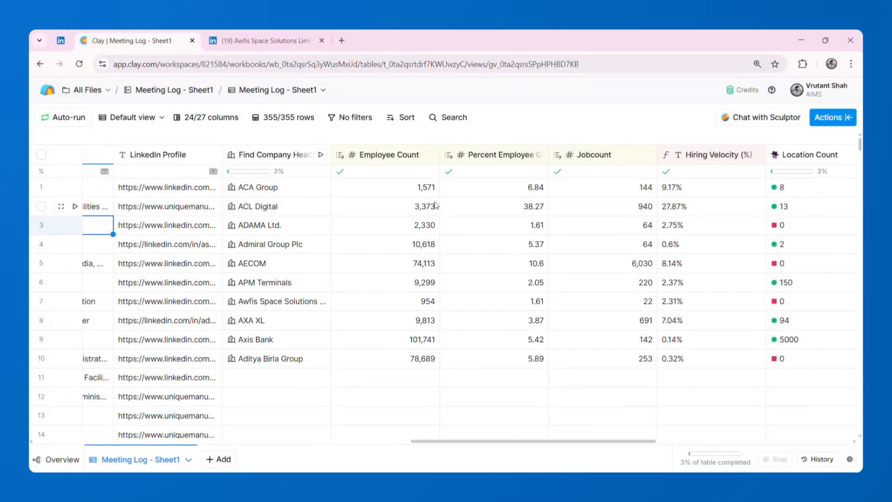
scroll(435, 204, right, 2)
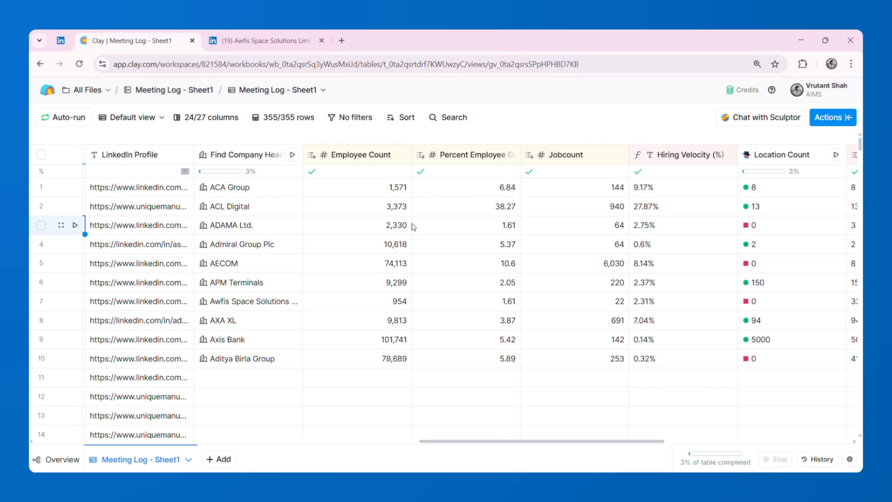
- Check ACA Group's employee count and growth cells, and inspect the details of its company headcount growth enrichment
click(387, 191)
click(471, 193)
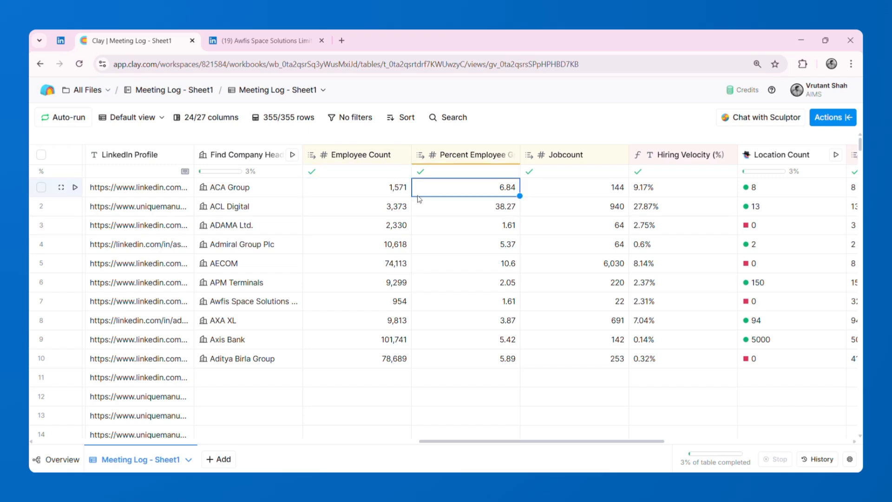
click(232, 188)
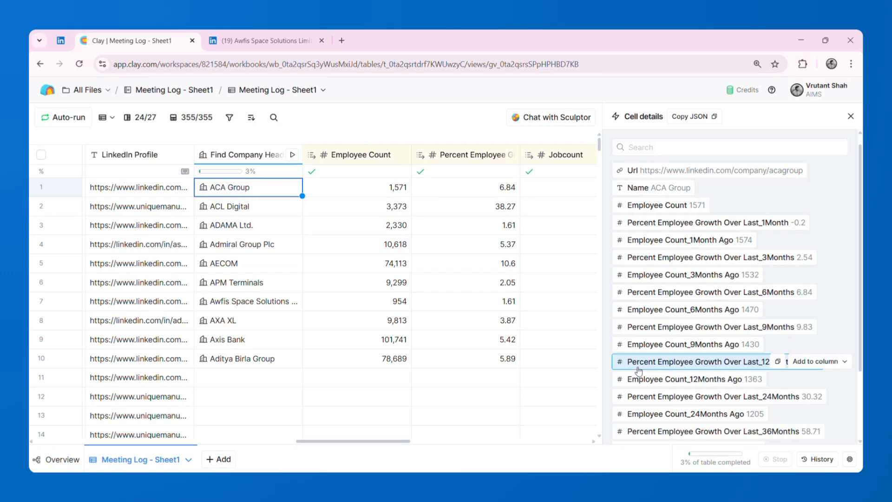
click(850, 122)
- Search the available actions for "employee headcount"
click(836, 122)
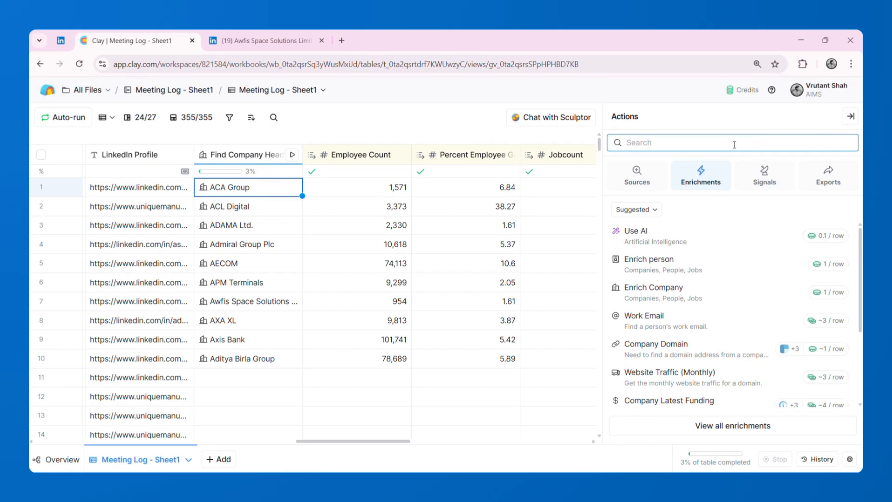
text(employee hea)
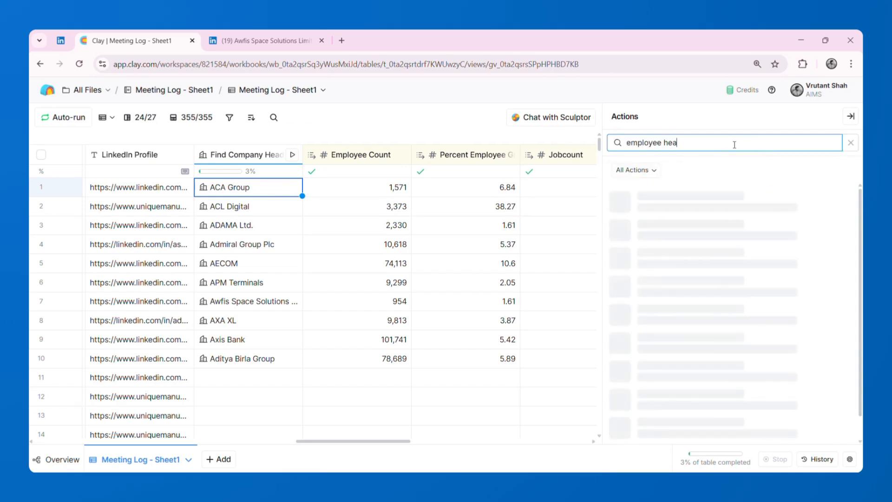
text(dcount)
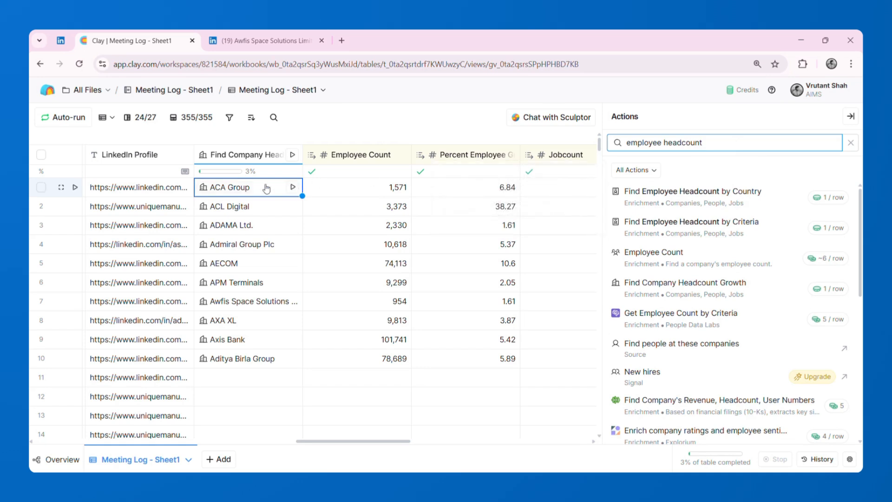
- Review the historical employee counts and growth percentages in ACA Group's headcount enrichment cell, from 1 to 60 months ago
click(235, 189)
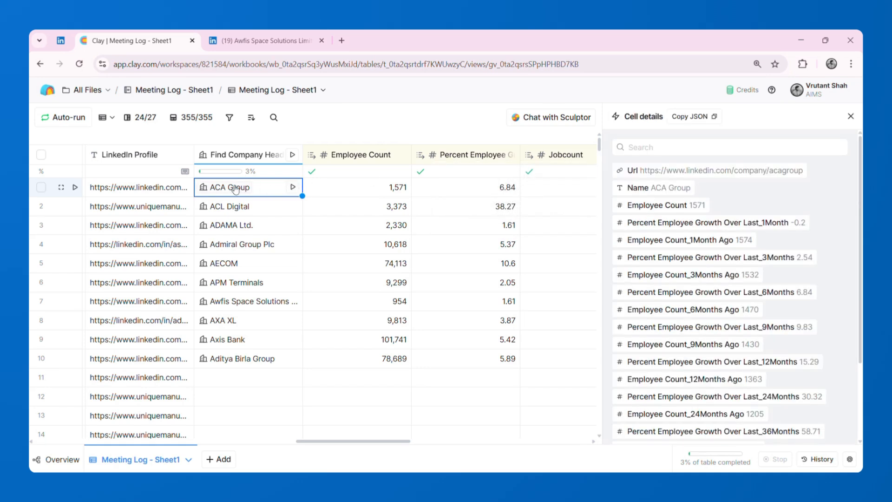
mouse_move(738, 333)
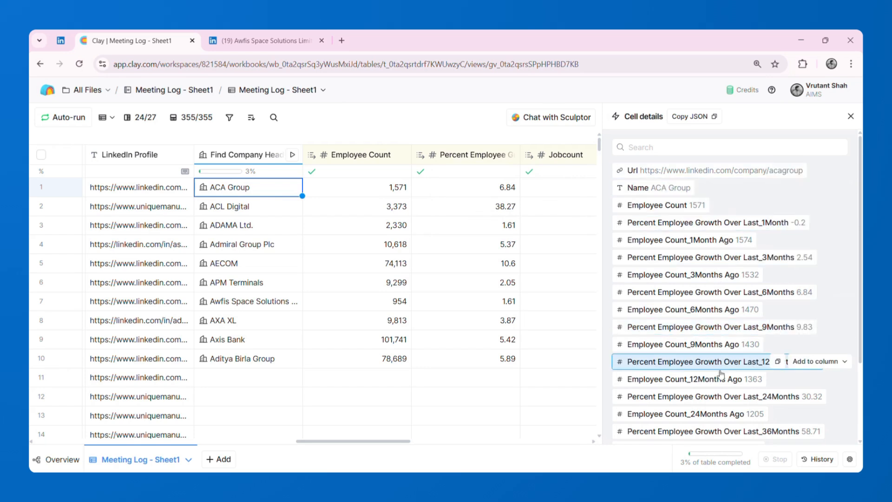
scroll(720, 367, down, 3)
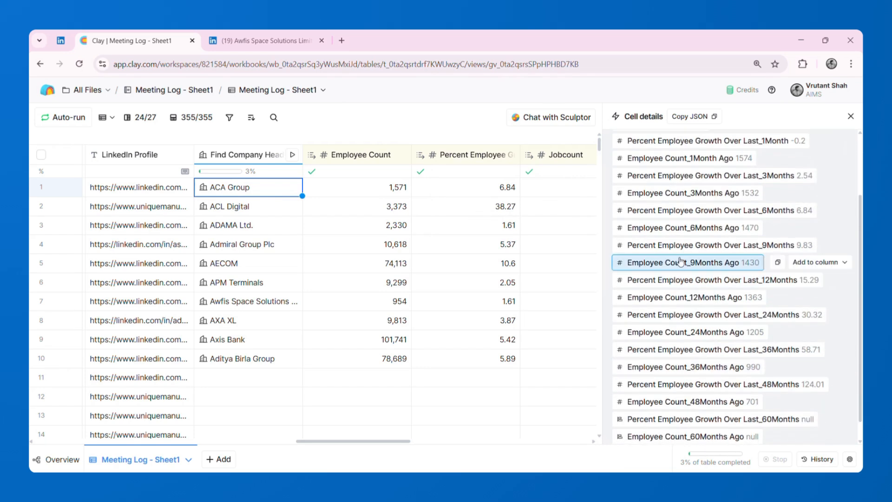
scroll(682, 263, up, 4)
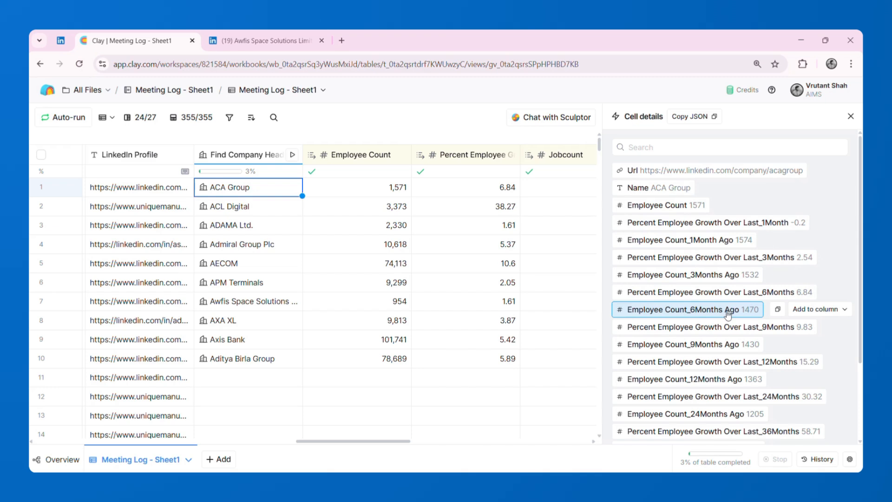
click(850, 116)
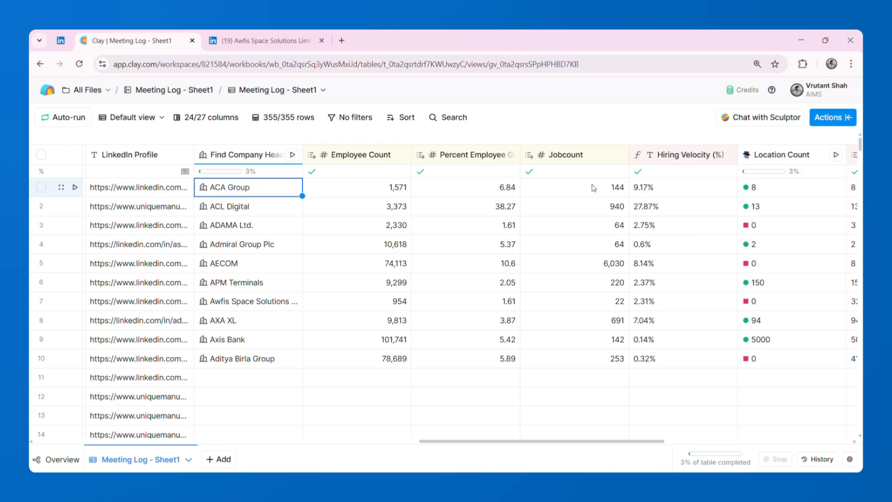
- Inspect the Jobcount column's settings for its data type and source reference, and close them without changes
click(573, 159)
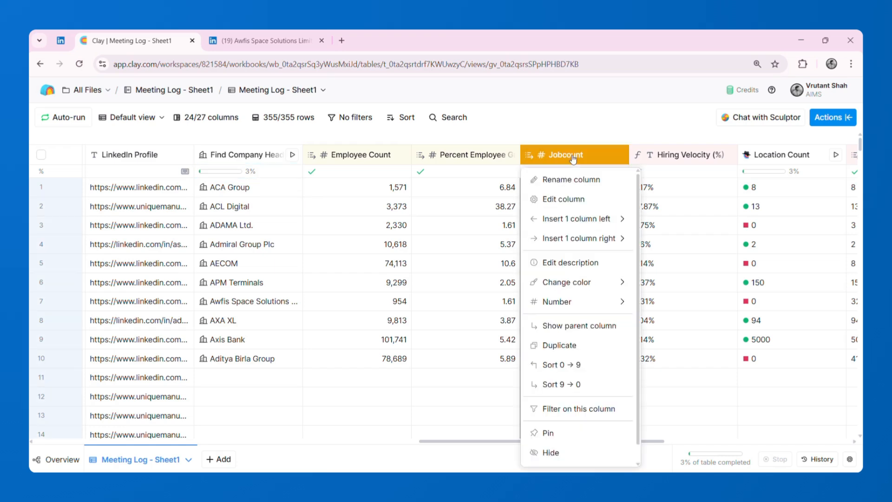
click(564, 198)
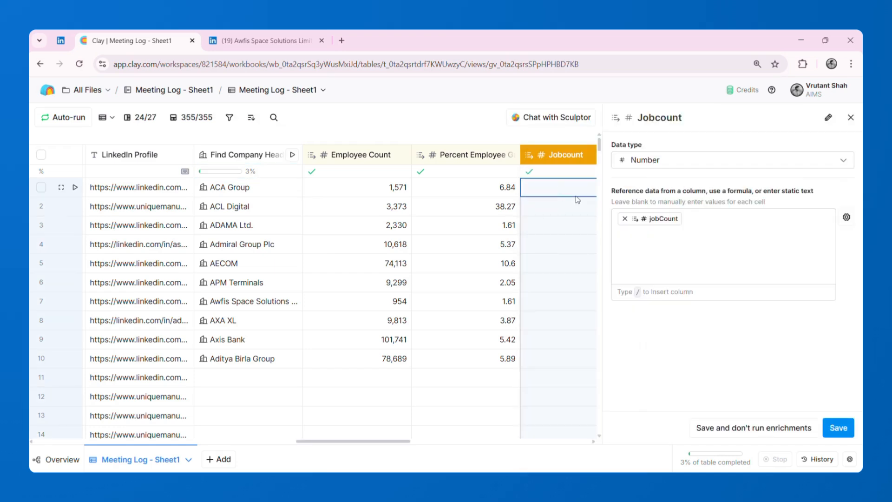
mouse_move(657, 223)
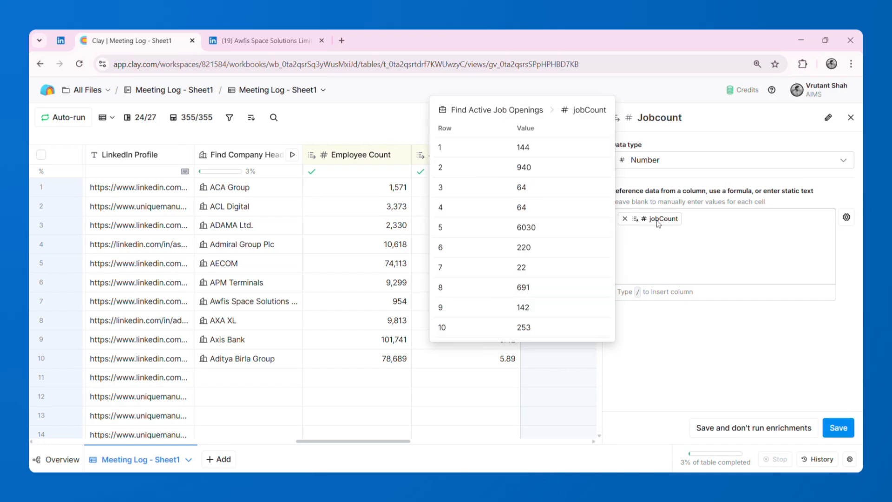
click(852, 118)
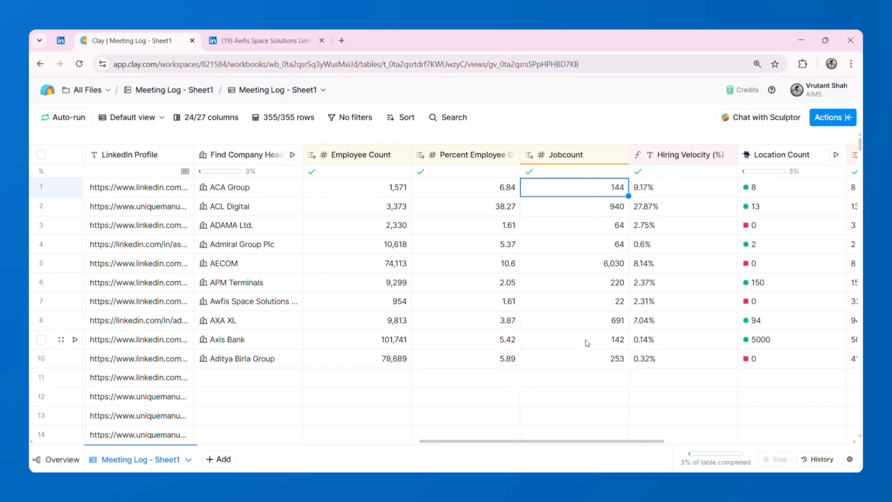
- Inspect the Hiring Velocity (%) column's formula alongside its calculated values for the companies
click(652, 188)
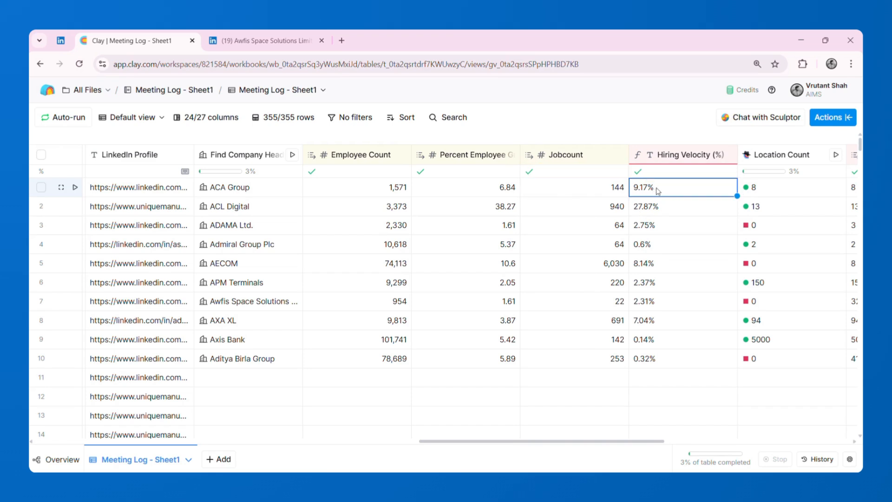
click(671, 161)
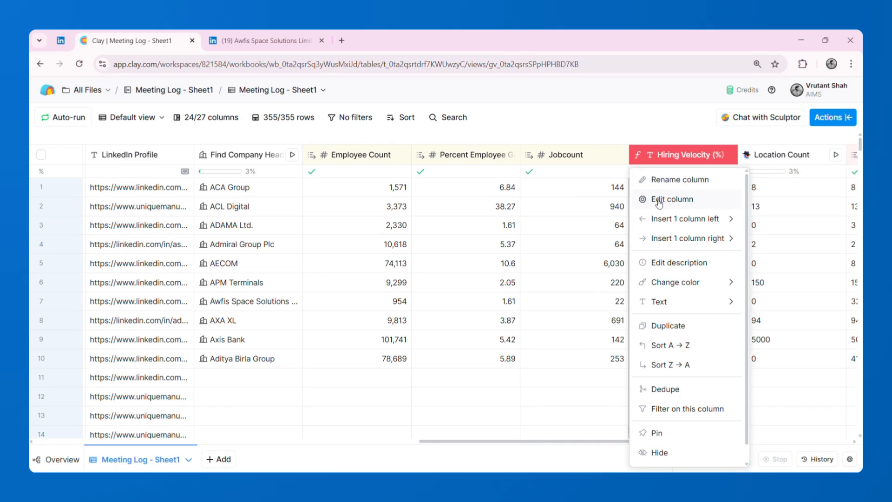
click(658, 200)
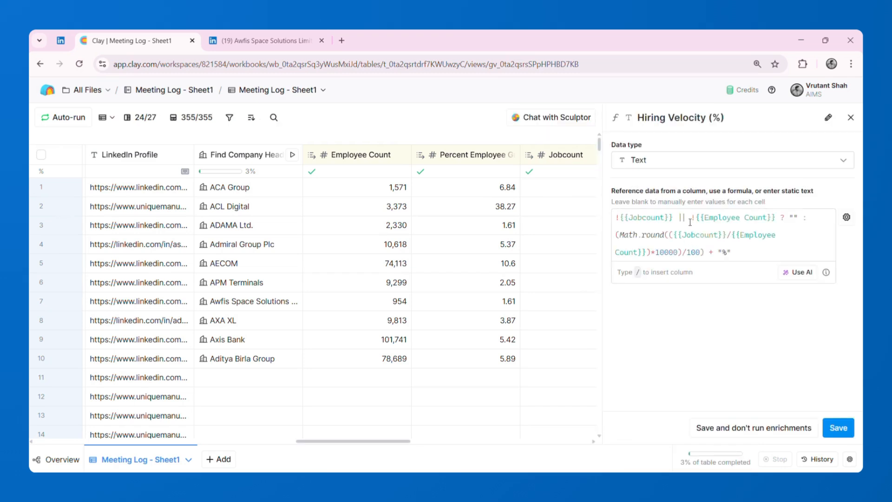
scroll(502, 233, right, 3)
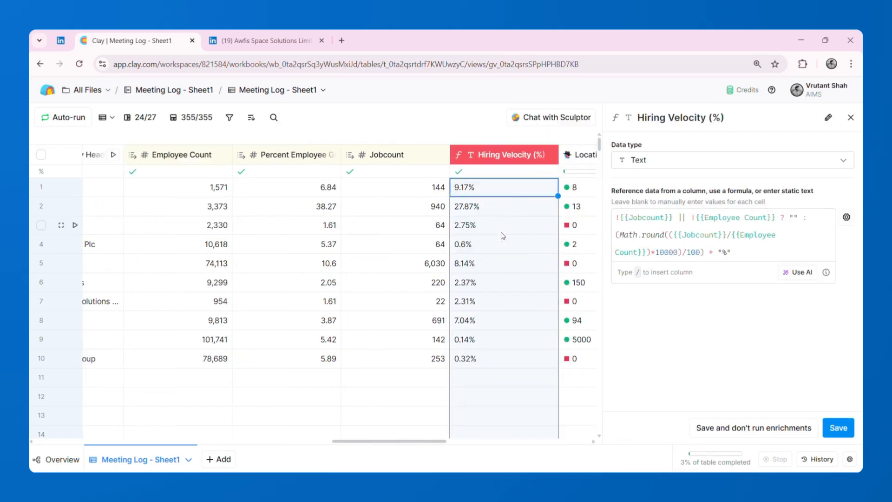
click(502, 233)
- Show the meeting log table in Graph view to see how its inputs, enrichments and formula connect
click(111, 128)
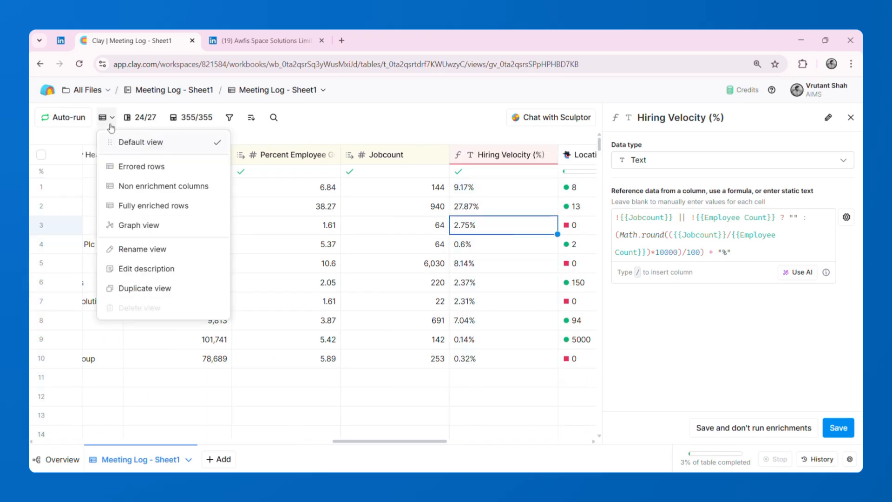
click(152, 226)
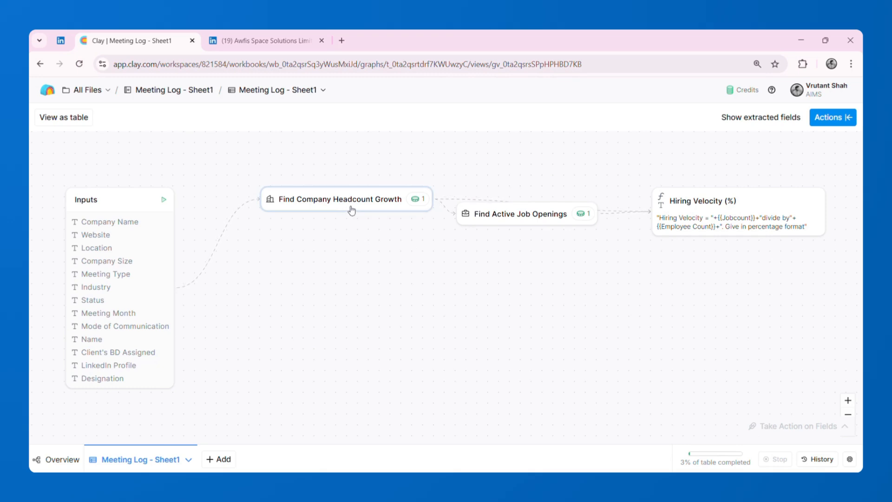
- Inspect the Hiring Velocity (%) formula from its graph node, close it without changes, and return the meeting log to table view
click(717, 228)
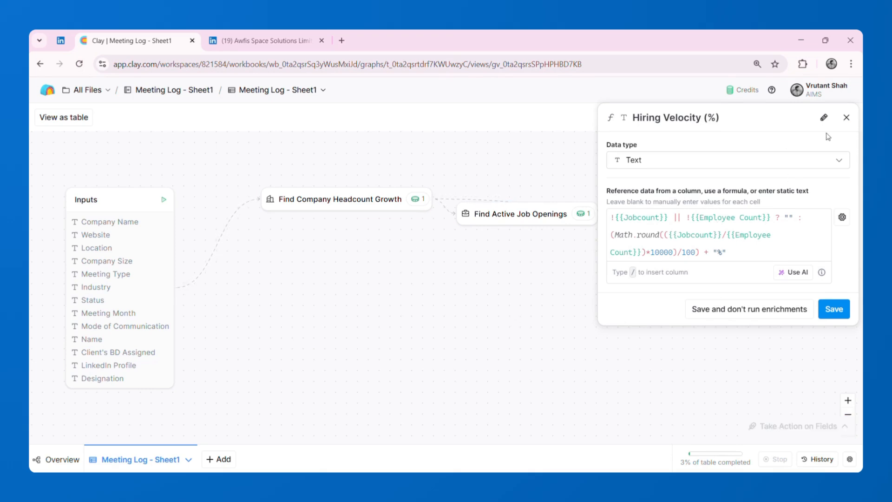
click(846, 118)
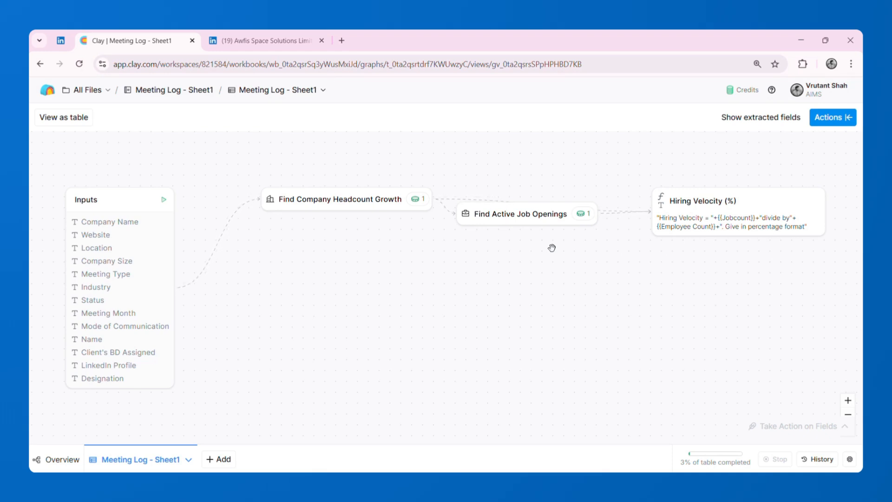
click(83, 118)
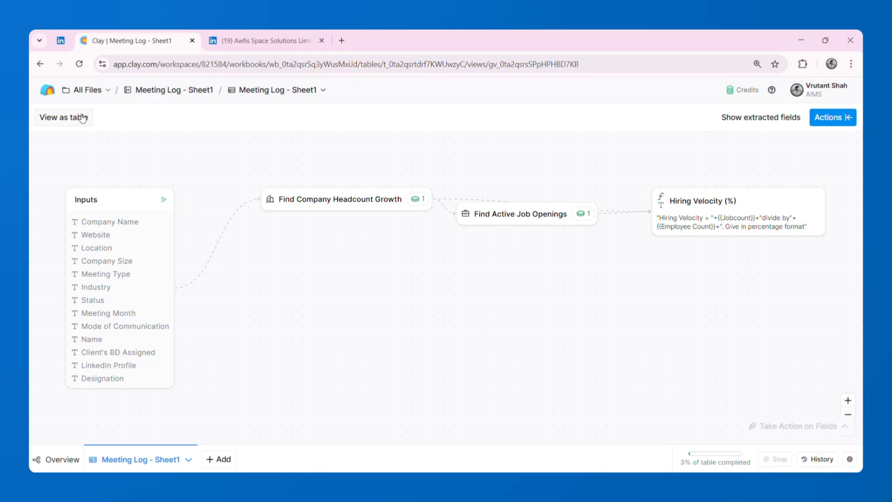
- Inspect the Location Count column's web research settings, including its model and prompt, and close them without changes
scroll(525, 271, right, 10)
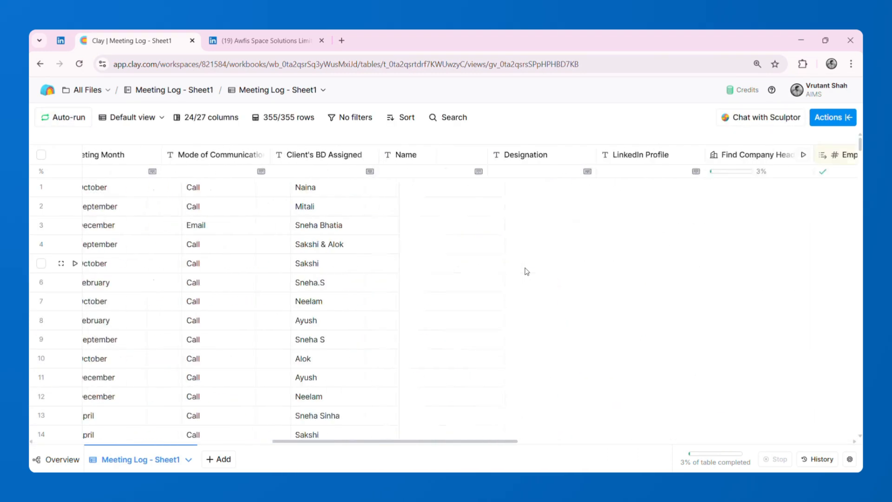
scroll(527, 271, right, 12)
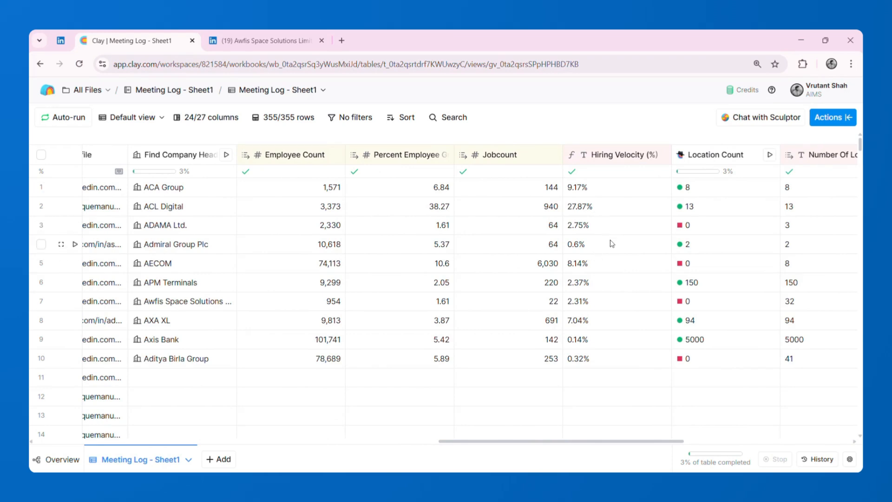
scroll(611, 243, right, 3)
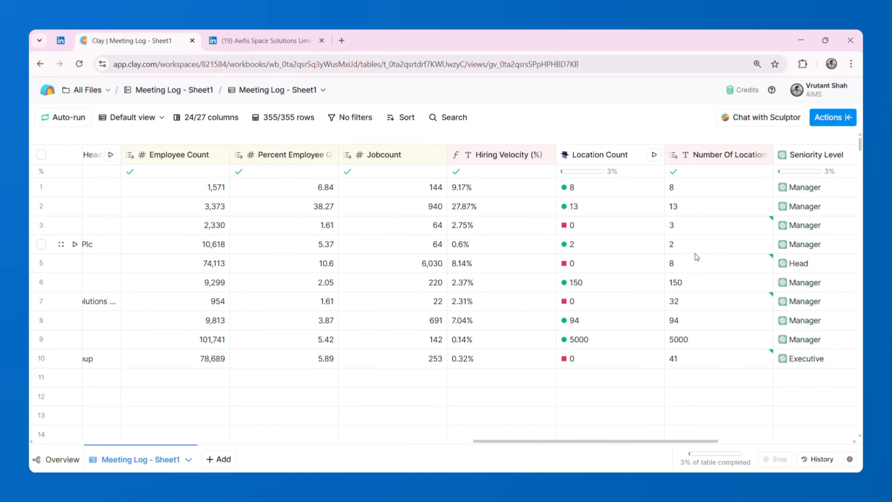
scroll(696, 257, right, 4)
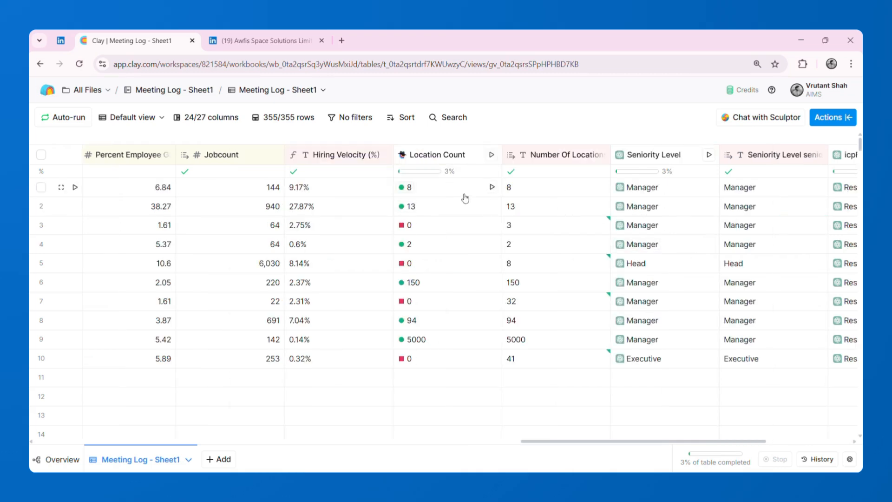
click(424, 158)
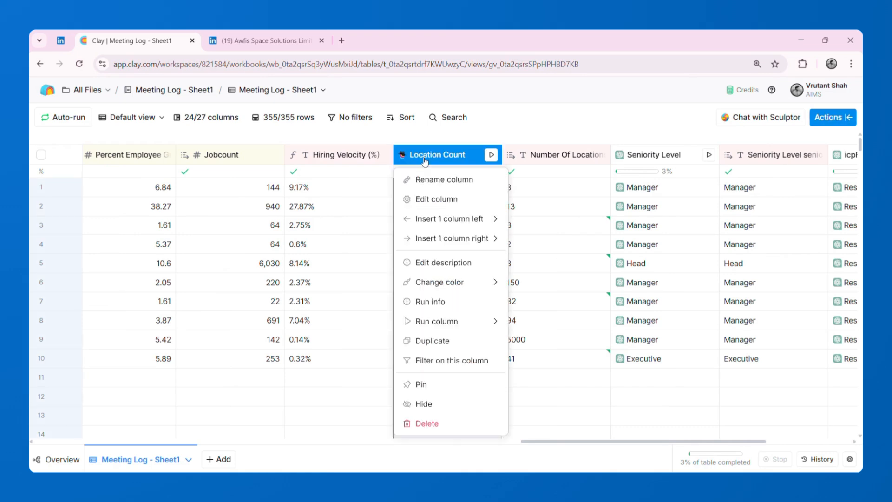
click(422, 200)
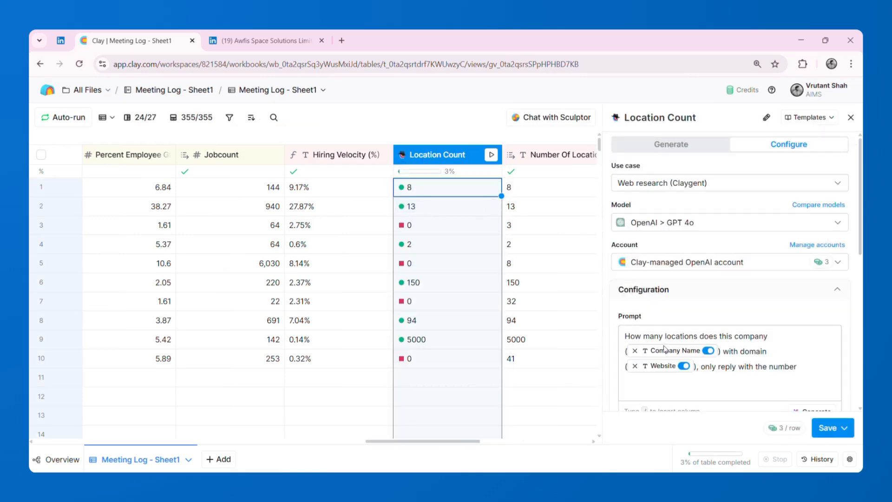
scroll(665, 348, down, 2)
scroll(665, 346, up, 2)
click(851, 118)
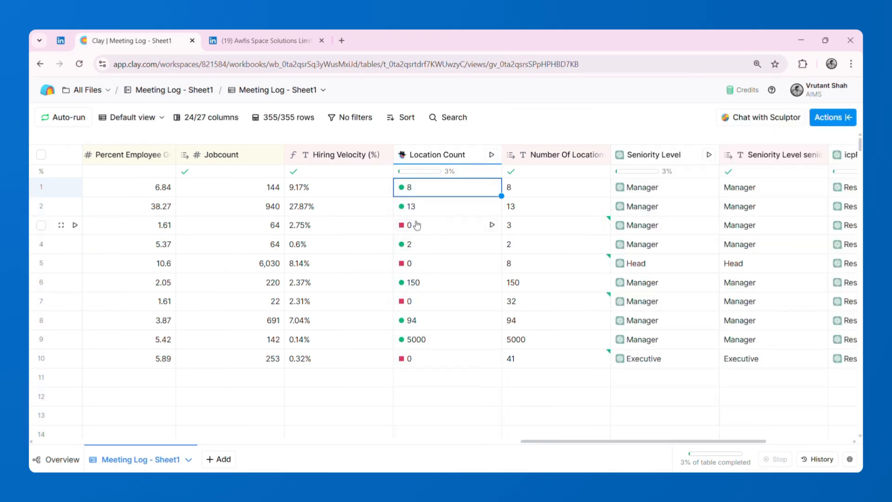
- Read ADAMA Ltd.'s Location Count cell details, and check Awfis Space Solutions' locations on its LinkedIn page against the Number Of Locations column
click(409, 228)
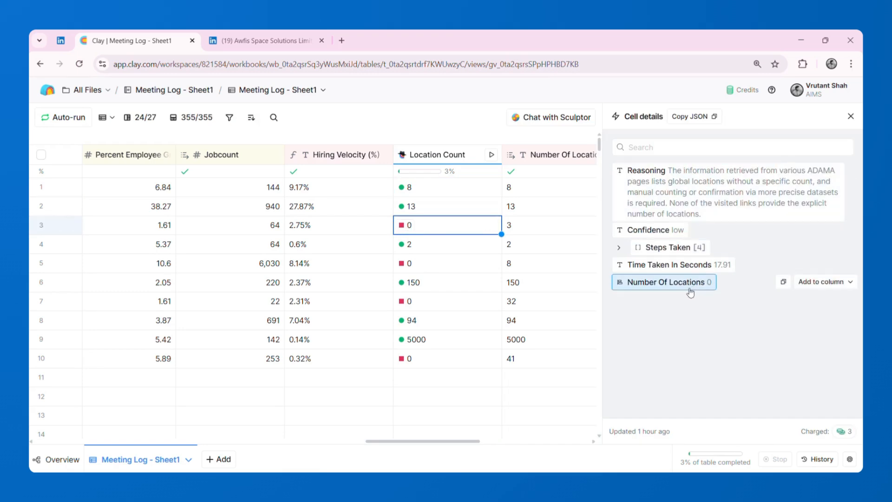
click(538, 229)
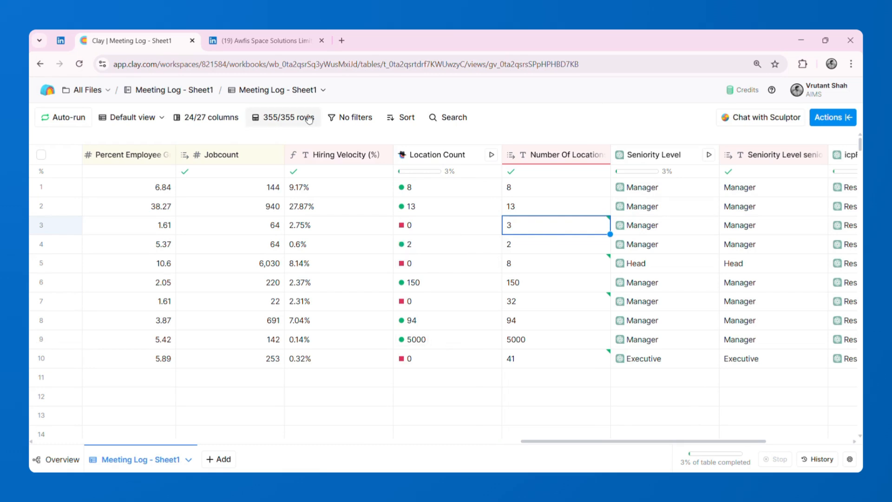
click(279, 41)
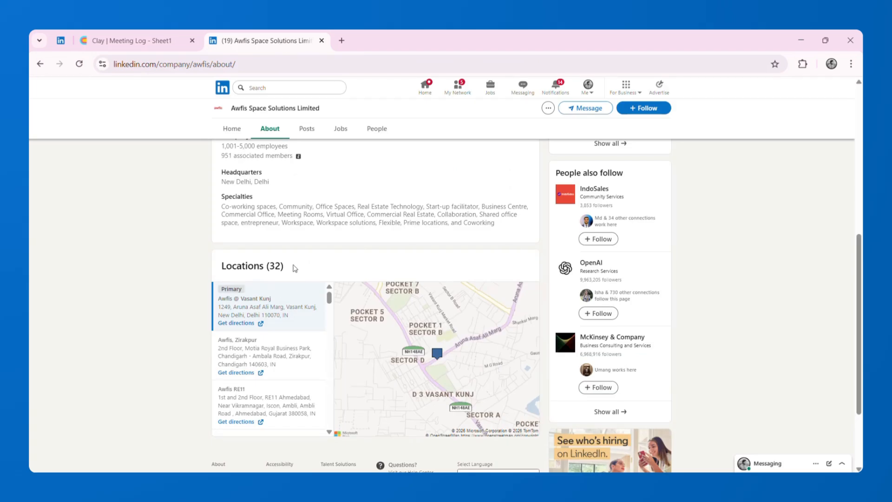
click(167, 47)
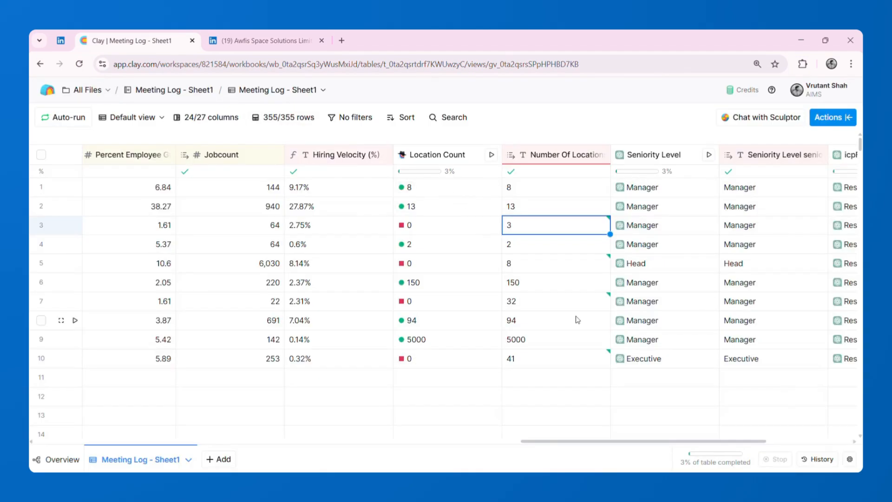
click(548, 309)
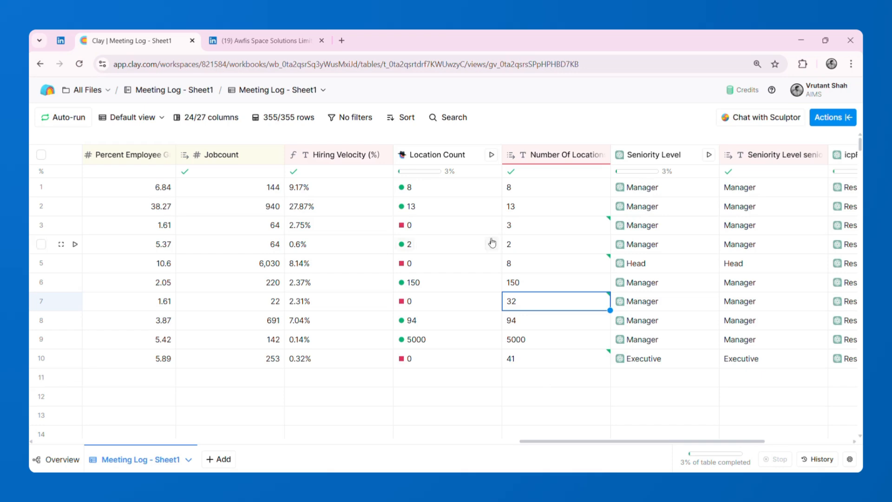
- Widen the Designation column slightly so that more of each job title fits
scroll(491, 244, left, 2)
scroll(491, 241, left, 15)
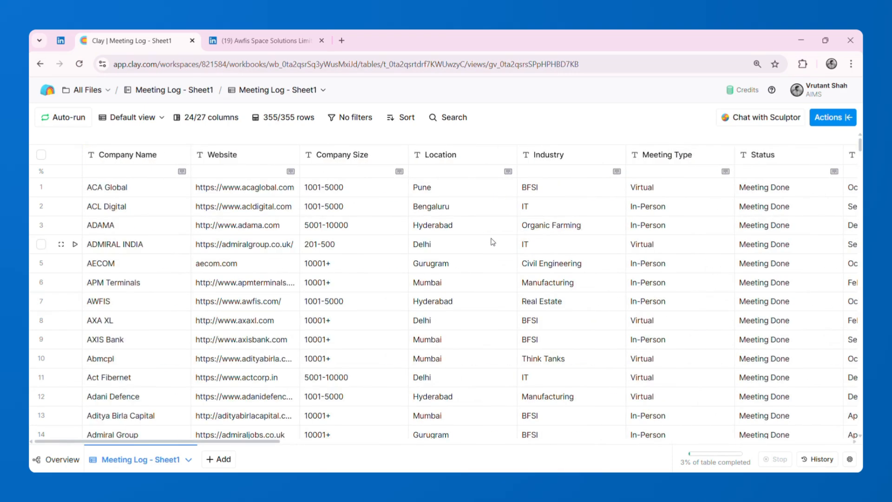
scroll(492, 242, down, 20)
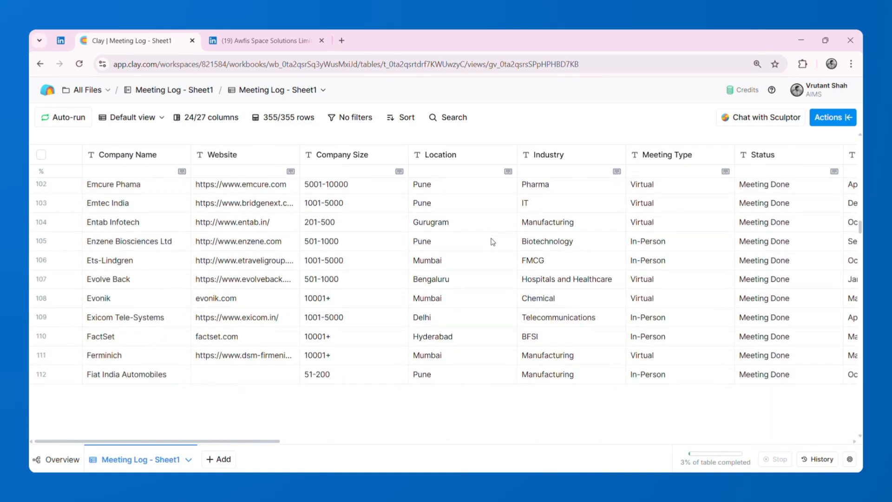
scroll(492, 241, up, 20)
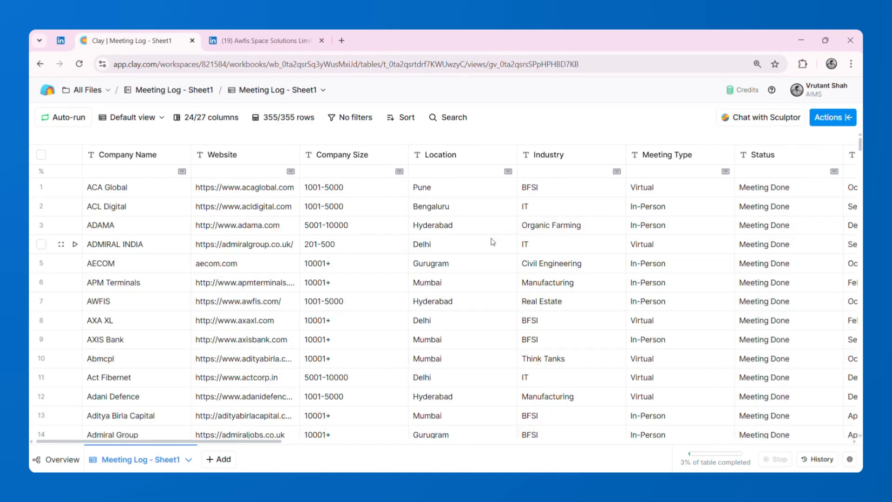
scroll(493, 241, right, 12)
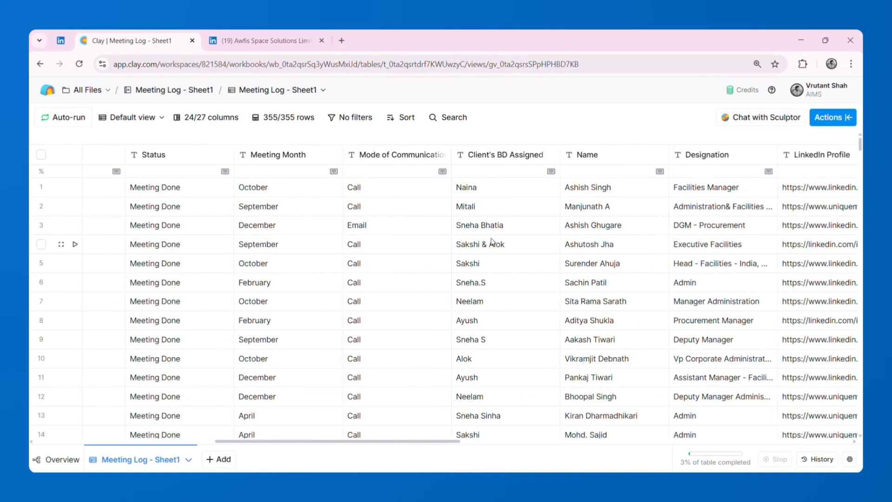
scroll(492, 242, right, 3)
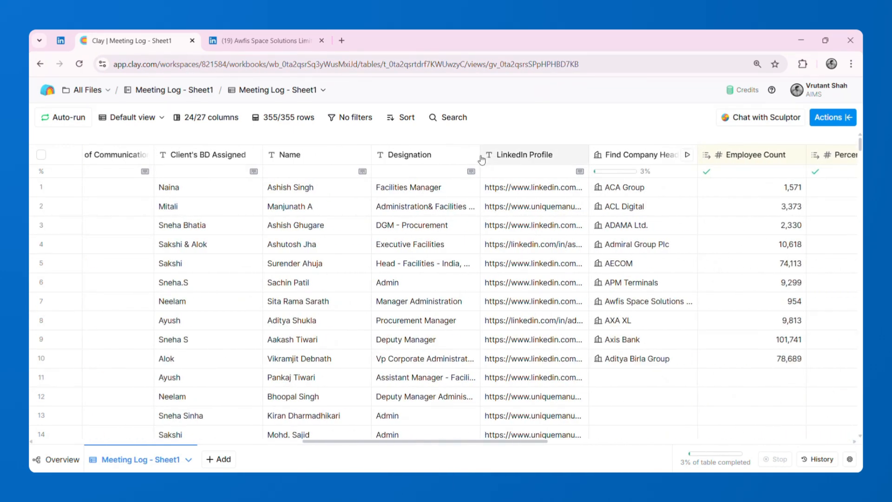
drag(477, 155, 503, 156)
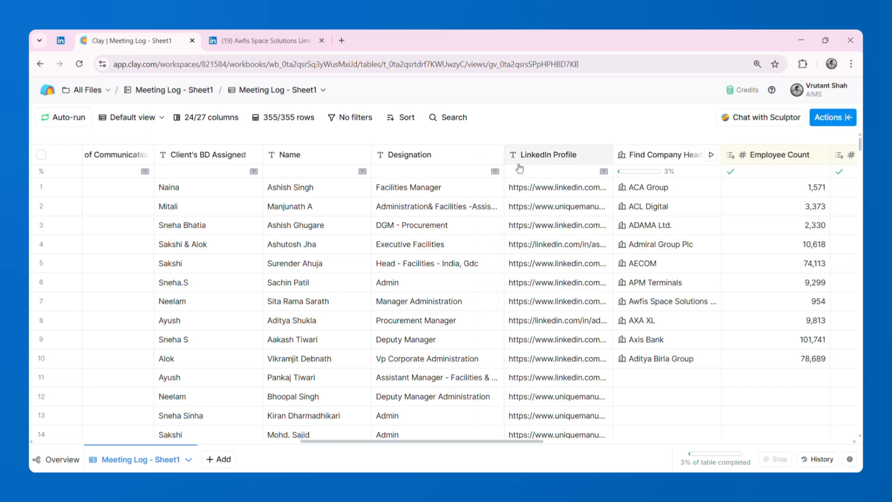
- Inspect the Seniority Level column's AI configuration and the original instruction that classifies prospects from their Designation
scroll(594, 355, right, 15)
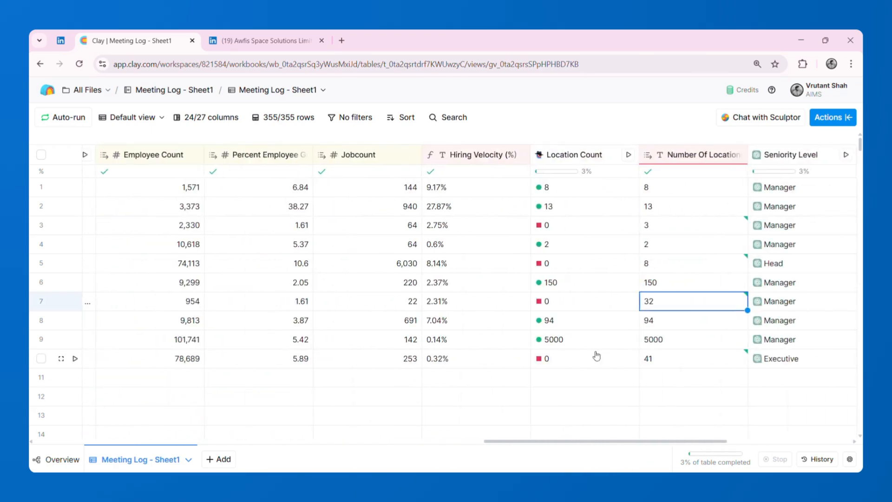
scroll(596, 356, right, 6)
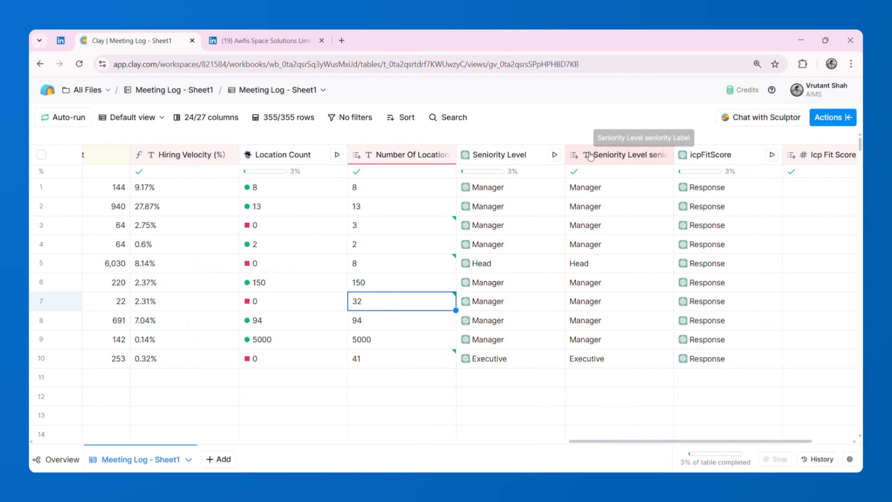
click(499, 158)
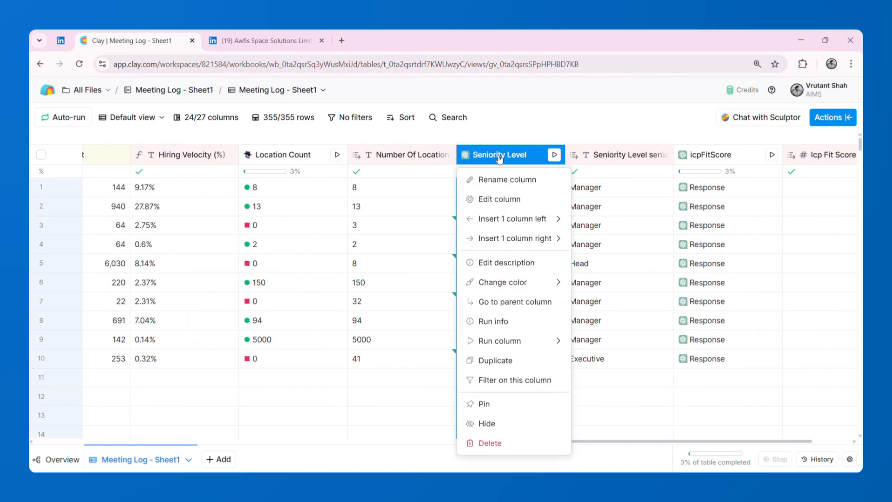
click(498, 200)
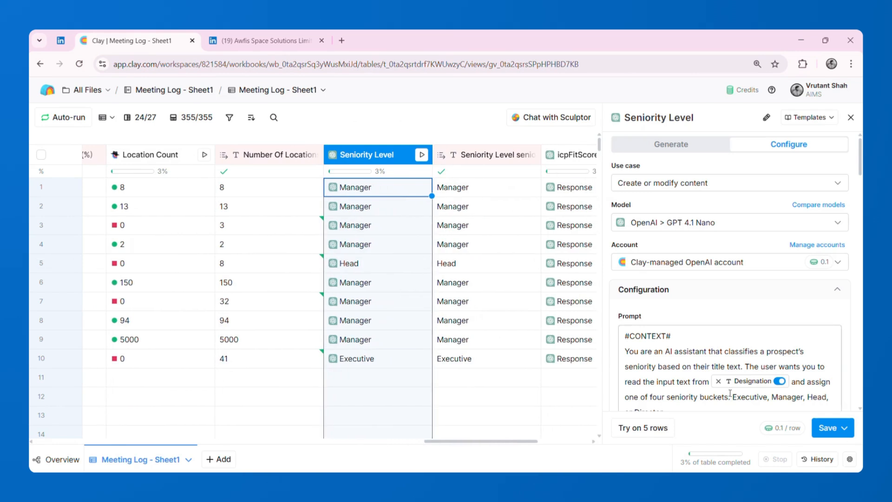
click(697, 146)
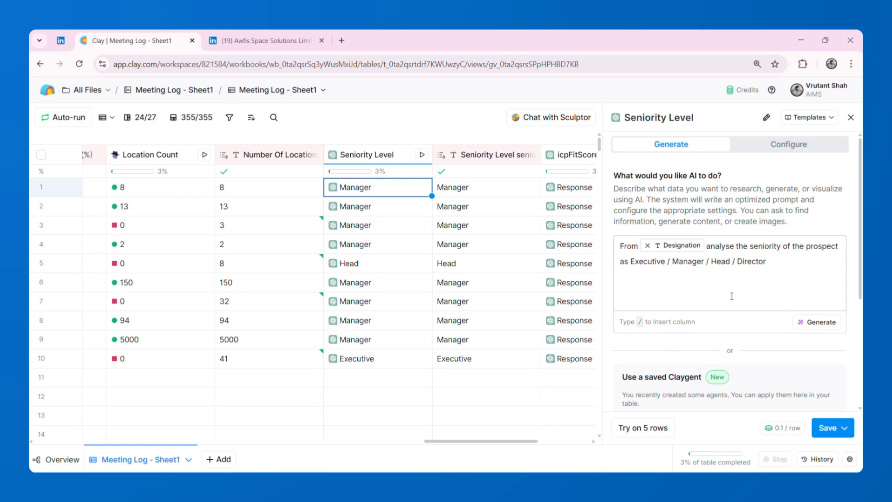
click(470, 188)
- Examine the icpFitScore column's AI prompt, covering its context, objective and the input fields it references
scroll(473, 189, right, 3)
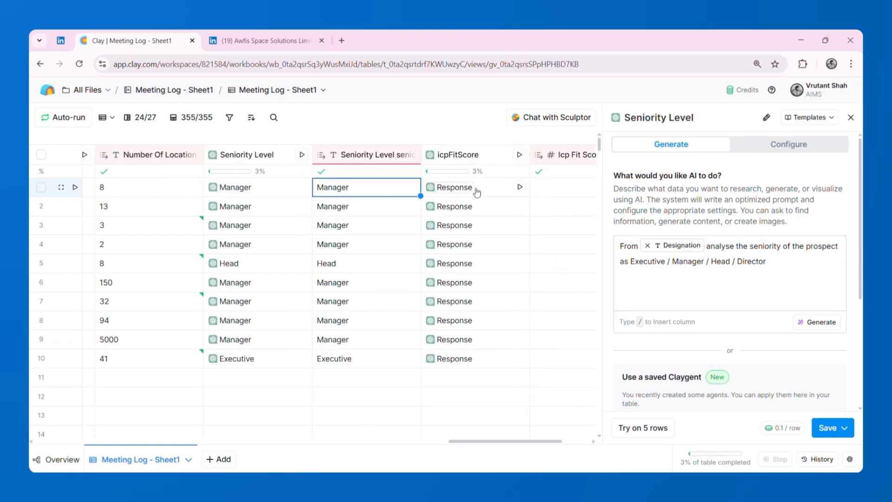
click(484, 159)
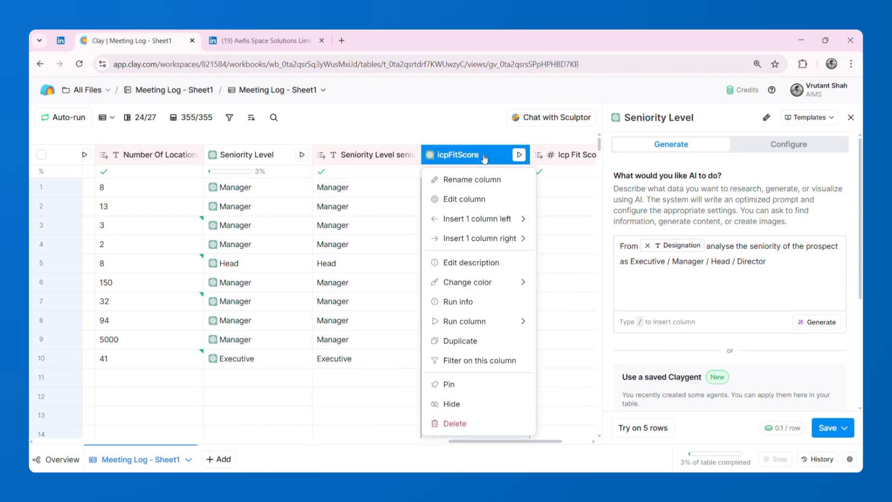
click(478, 200)
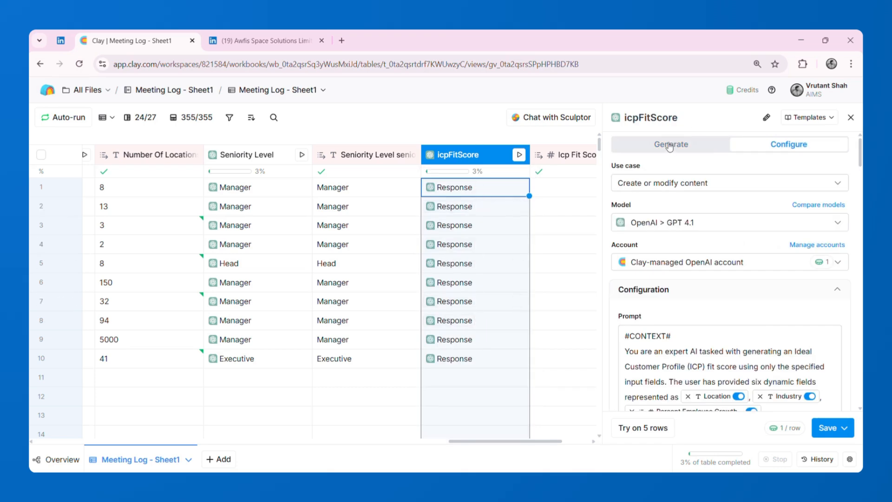
scroll(701, 302, down, 3)
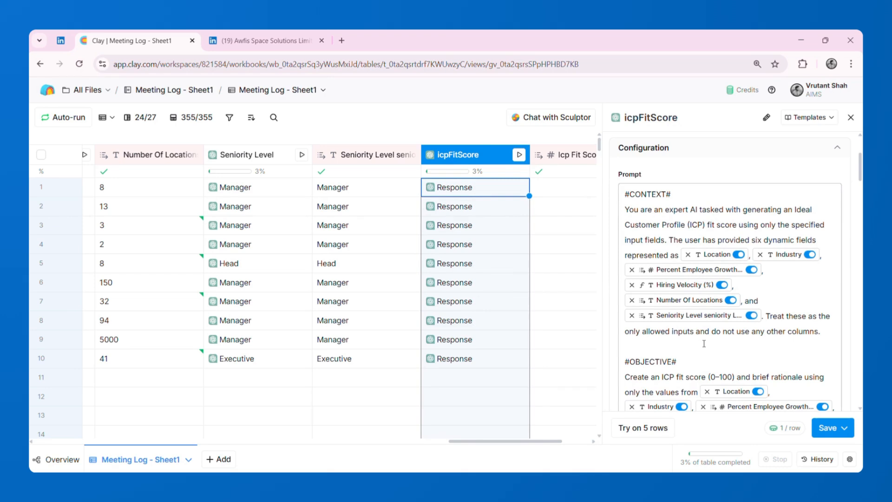
scroll(704, 335, down, 1)
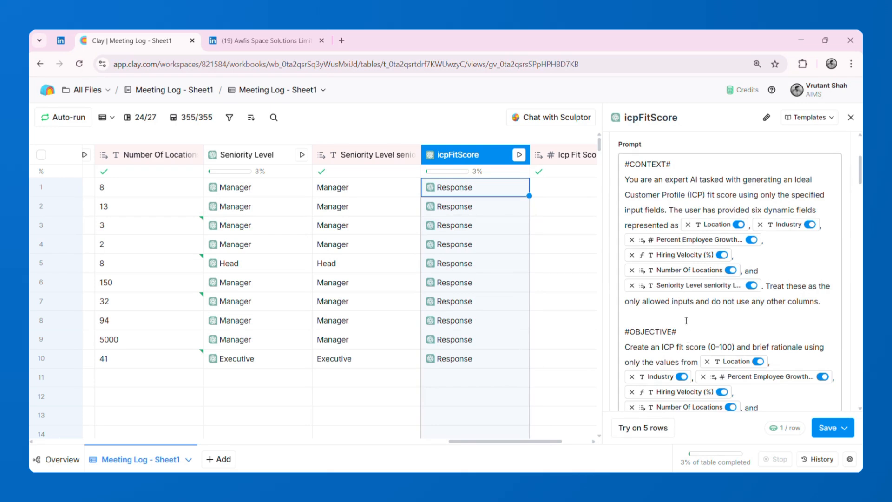
- Review the Icp Fit Score values, read the rationale in ACA Group's icpFitScore cell, and return to the table's first columns
scroll(562, 286, right, 3)
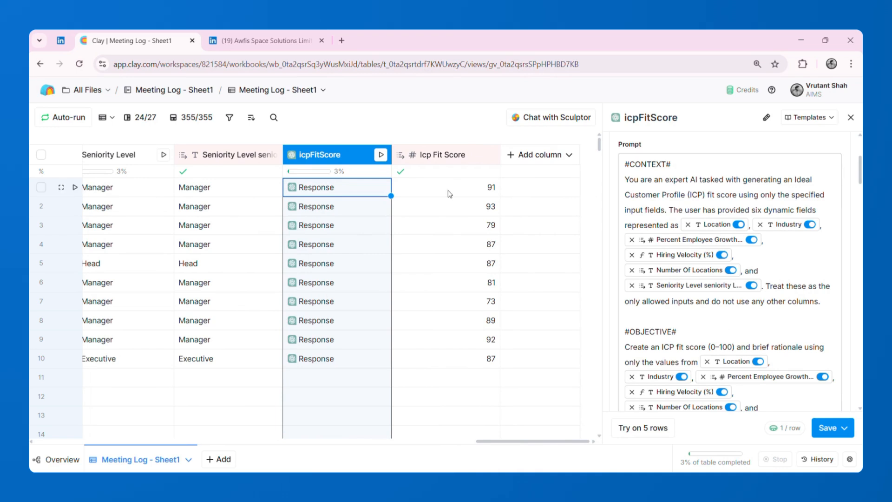
click(315, 188)
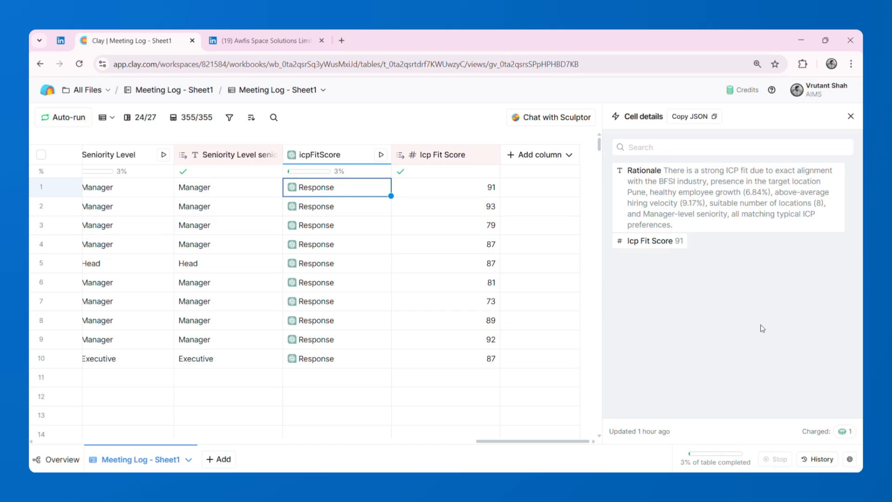
click(851, 115)
scroll(443, 320, left, 15)
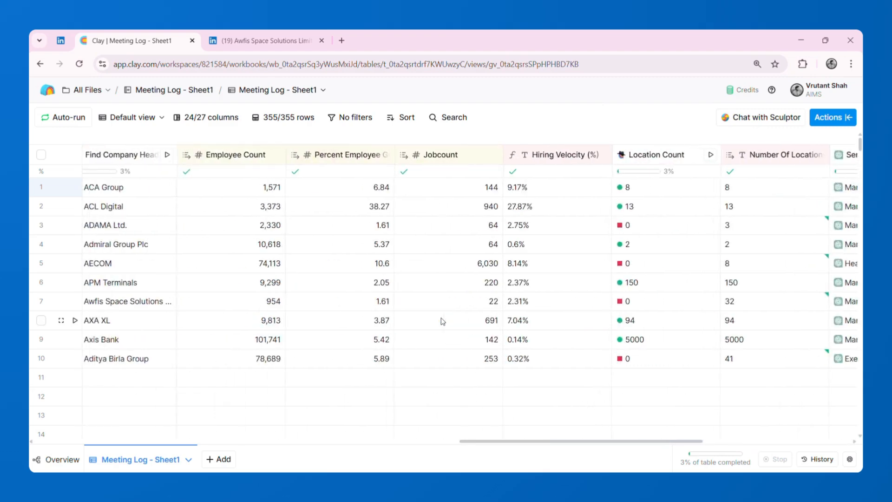
scroll(443, 322, left, 2)
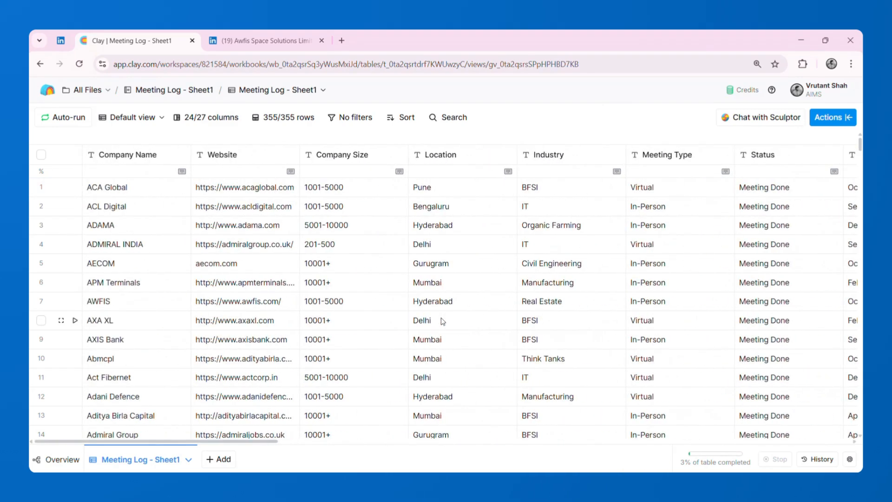
- Open the Sculptor chat for the meeting log and return to the first question in its conversation
scroll(443, 321, down, 7)
scroll(443, 321, up, 7)
click(737, 118)
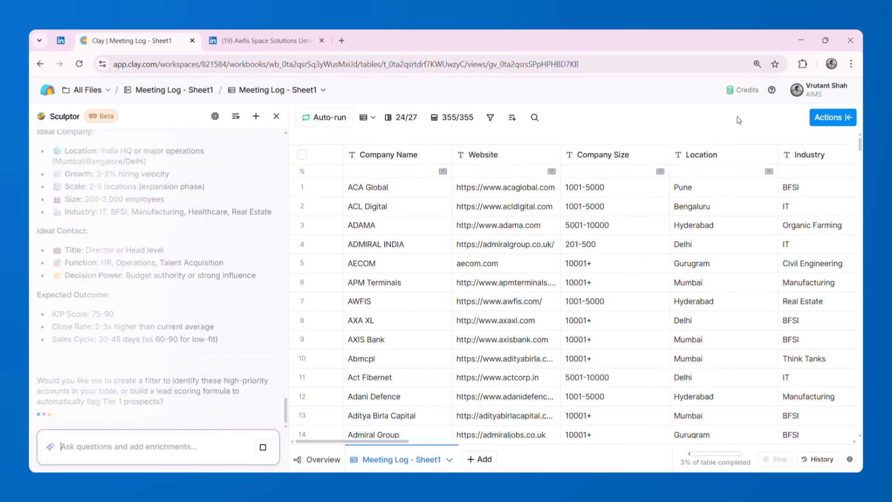
scroll(144, 239, up, 10)
scroll(145, 239, up, 10)
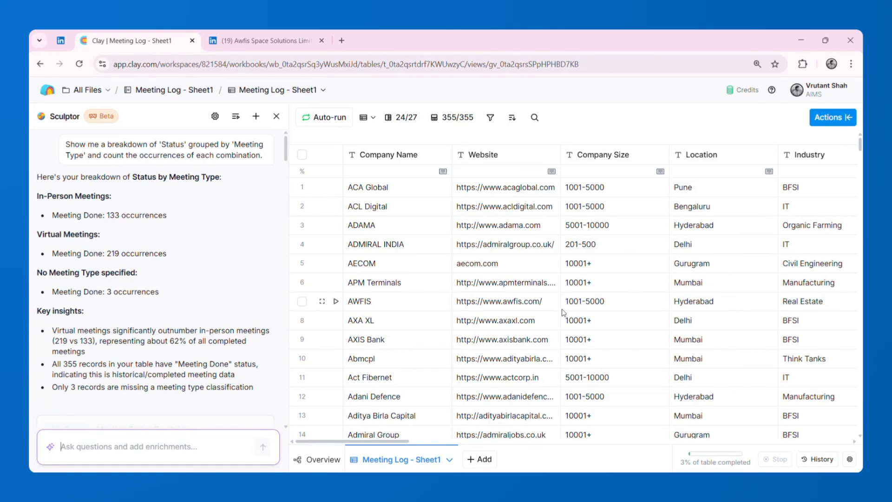
- Review Sculptor's breakdown of Status by Meeting Type alongside the matching table columns, highlighting the question and the key insights
scroll(563, 312, right, 5)
scroll(563, 312, left, 5)
drag(67, 144, 267, 157)
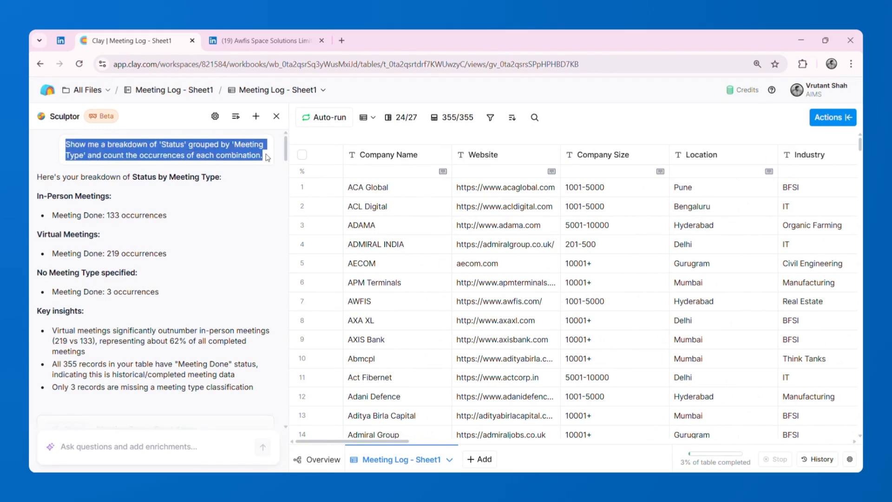
scroll(578, 255, right, 5)
scroll(578, 254, right, 2)
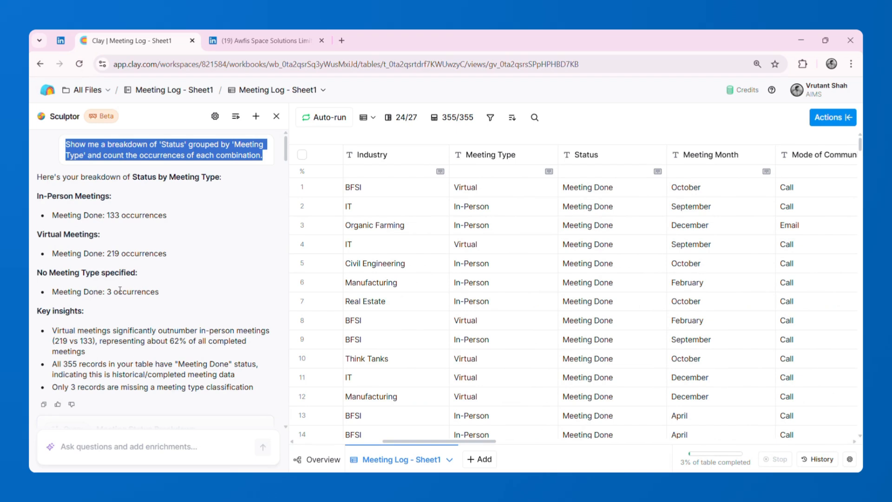
click(151, 316)
mouse_move(52, 330)
mouse_down()
mouse_move(157, 369)
mouse_move(251, 386)
mouse_move(252, 378)
mouse_up()
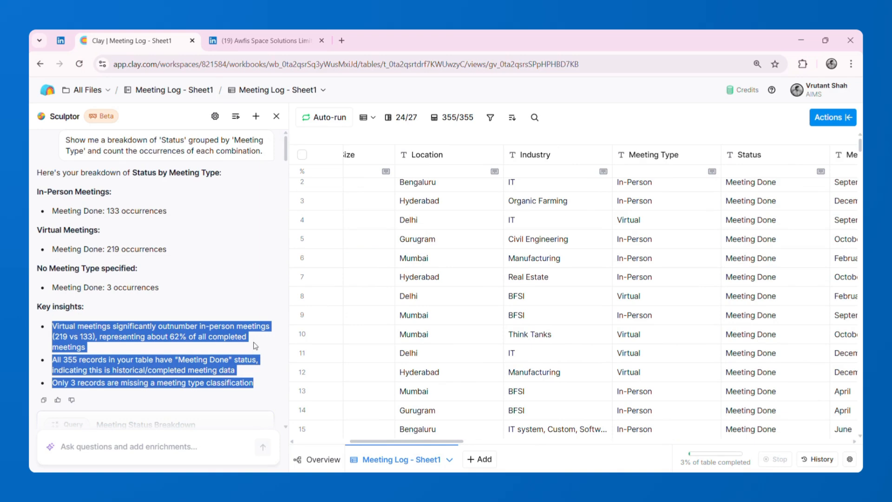
- Find the question on which SDR aligns with which industry, check the Client's BD Assigned column, and highlight the question
scroll(255, 345, down, 8)
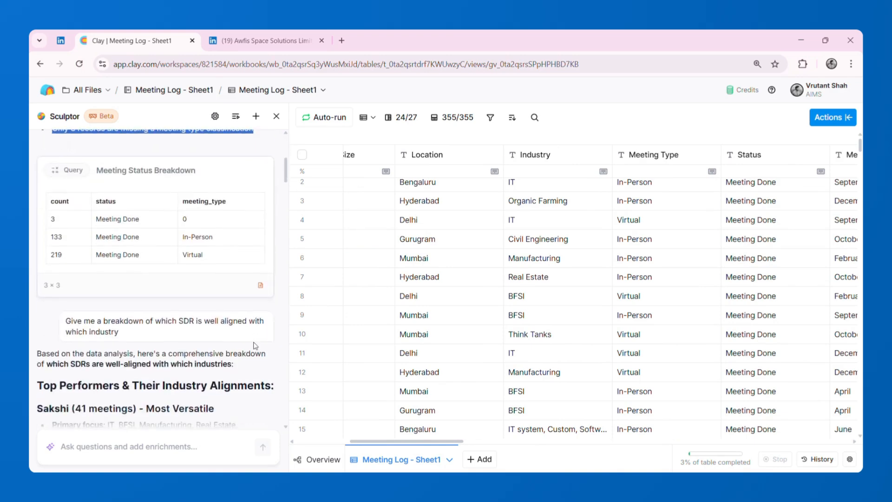
scroll(260, 345, down, 1)
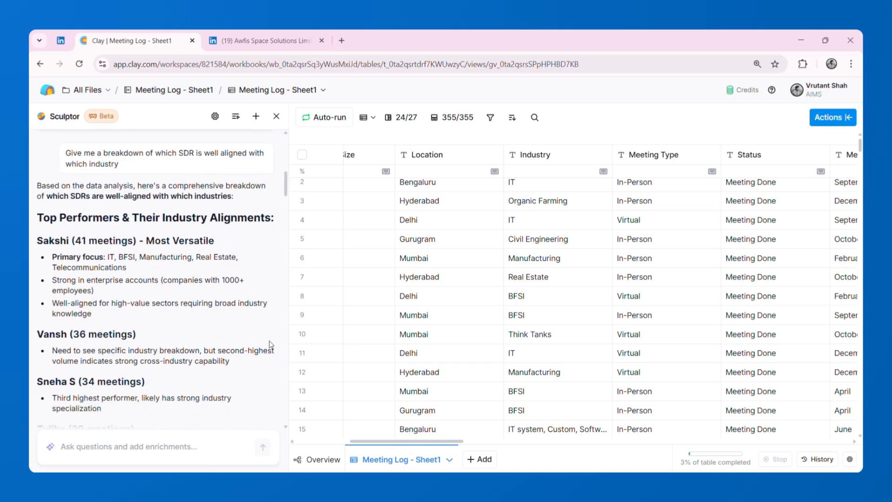
scroll(640, 313, right, 10)
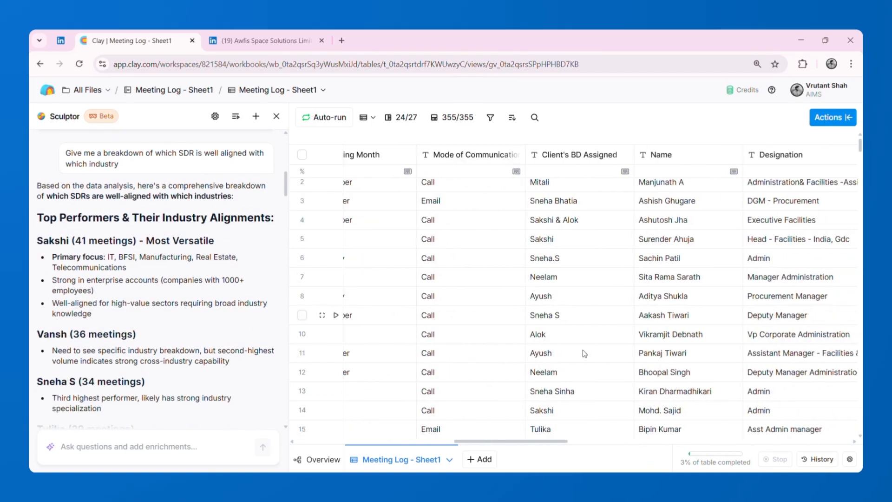
scroll(586, 366, left, 7)
double_click(89, 153)
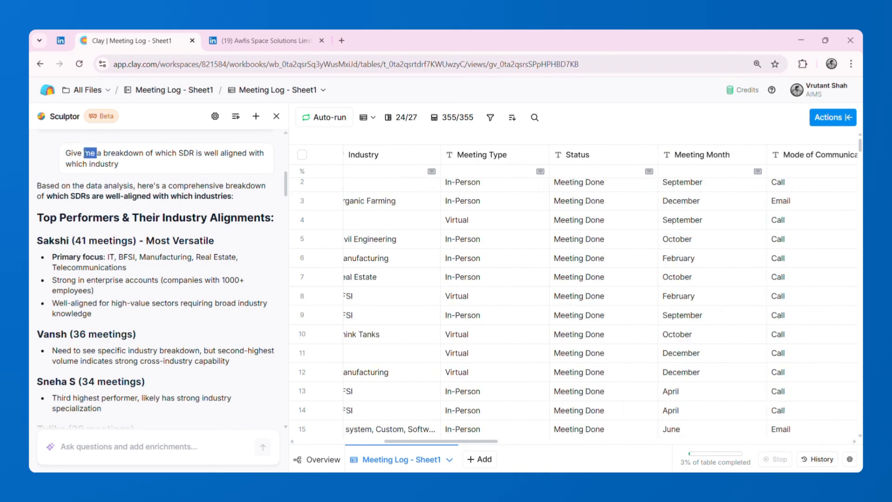
triple_click(89, 153)
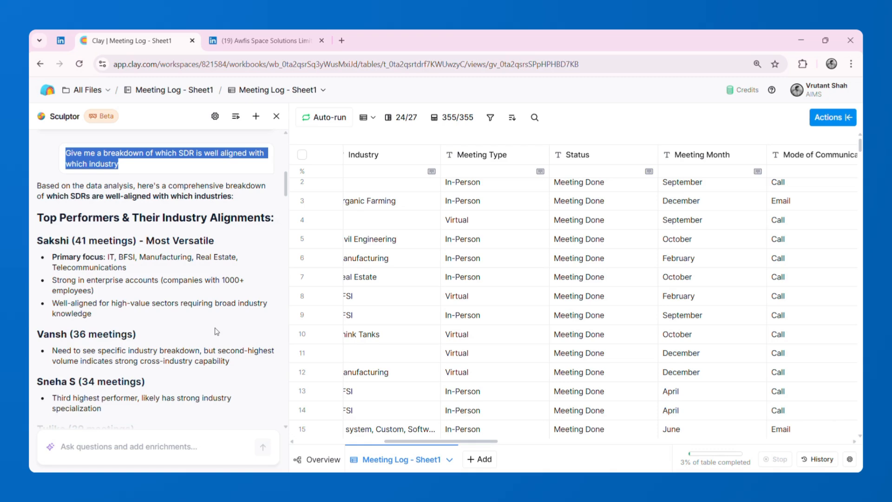
- Read Sculptor's SDR alignment answer, from the individual performers through the industry specialists to the lead routing recommendations
scroll(216, 331, down, 10)
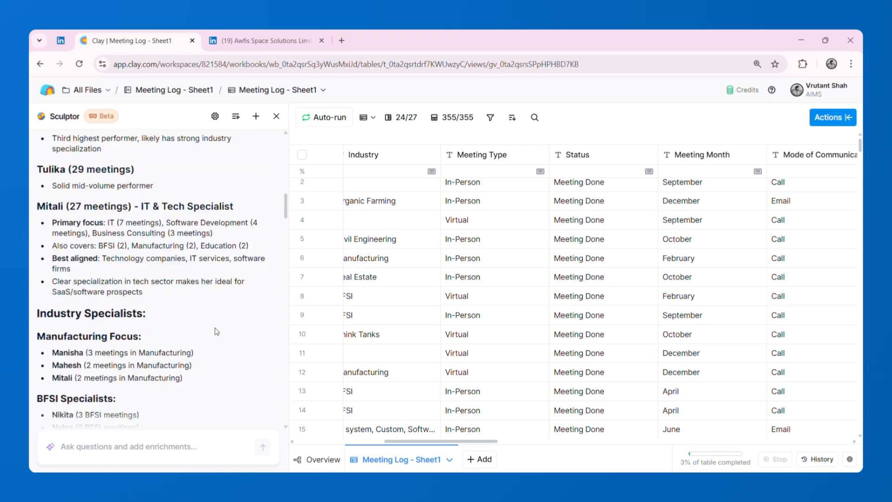
scroll(216, 331, down, 2)
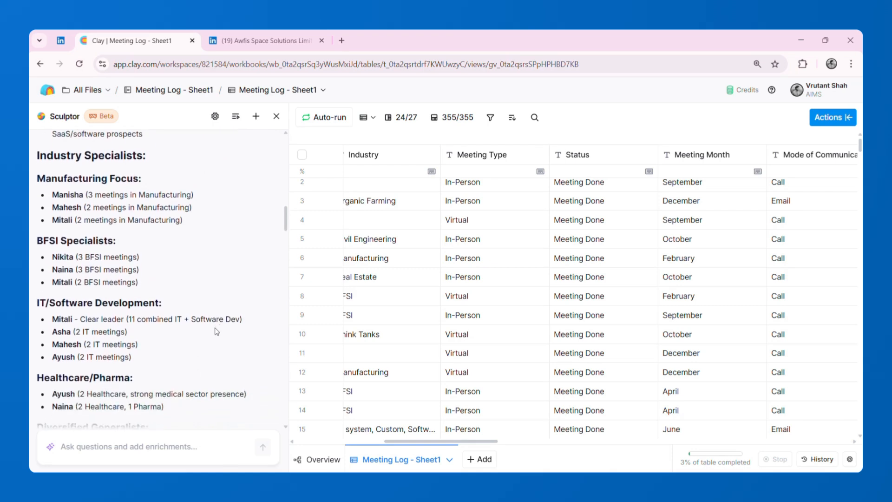
scroll(216, 331, down, 6)
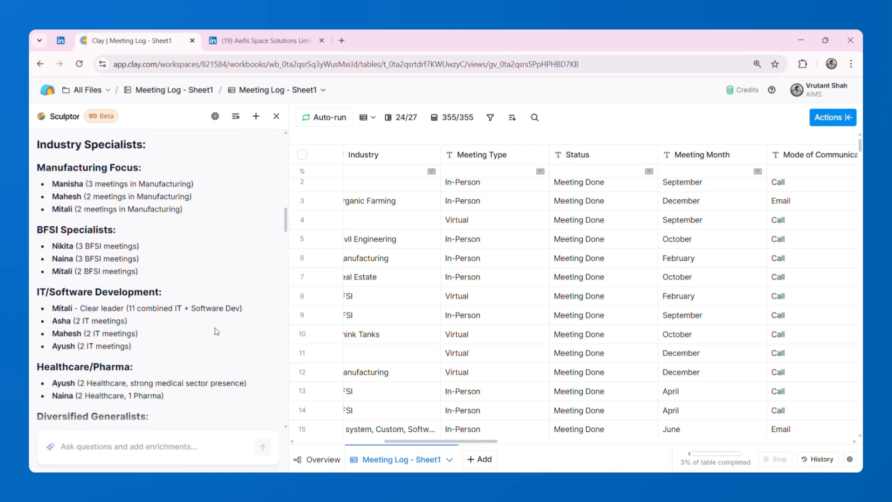
scroll(216, 331, down, 7)
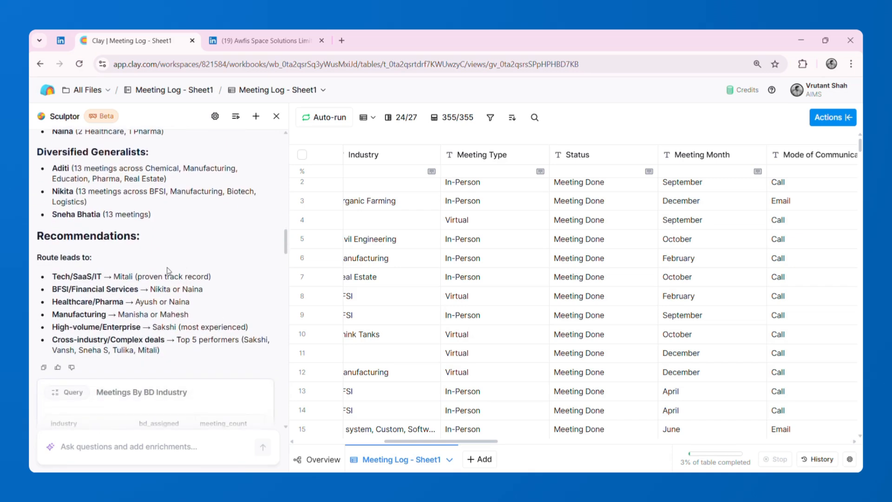
scroll(168, 272, down, 1)
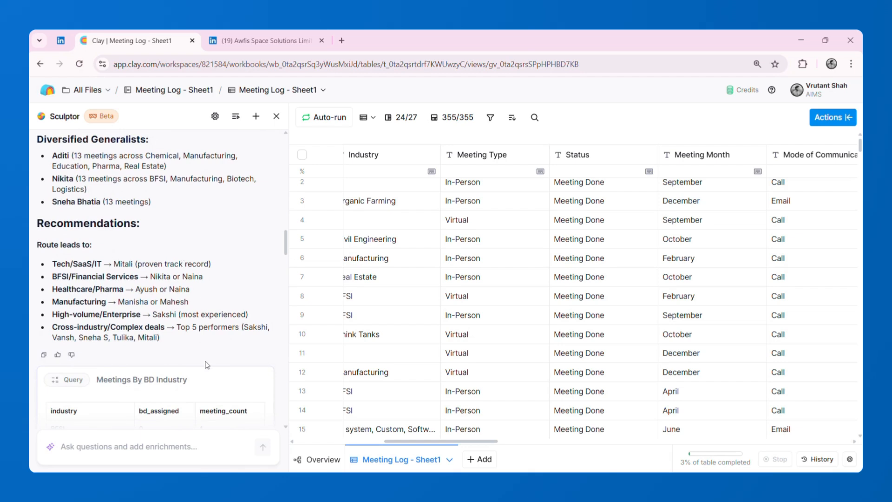
- Highlight the prompt requesting a revised ICP from fit score, hiring velocity and locations, and skim its answer to the Deprioritize/Disqualify section
scroll(207, 364, down, 10)
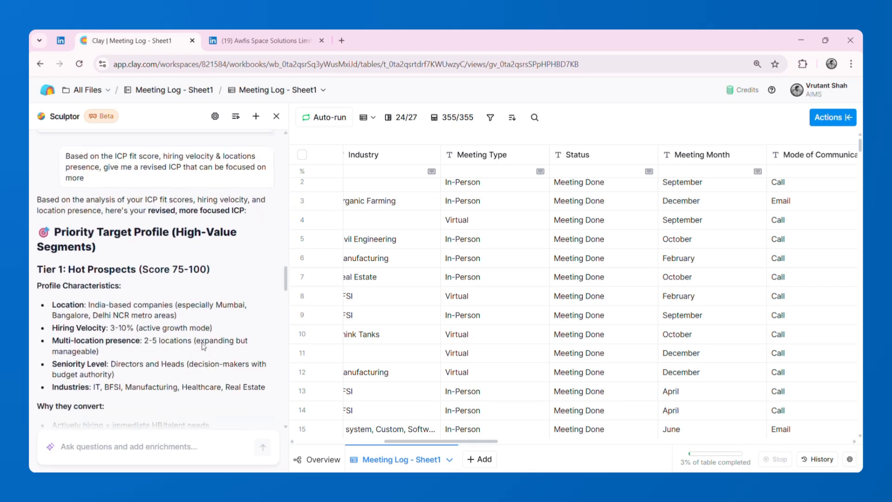
drag(67, 156, 126, 185)
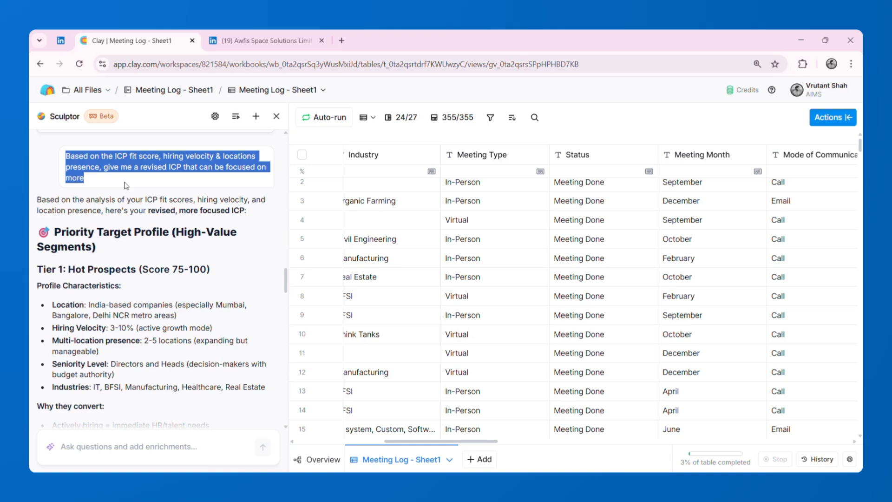
scroll(124, 185, down, 10)
scroll(124, 185, down, 3)
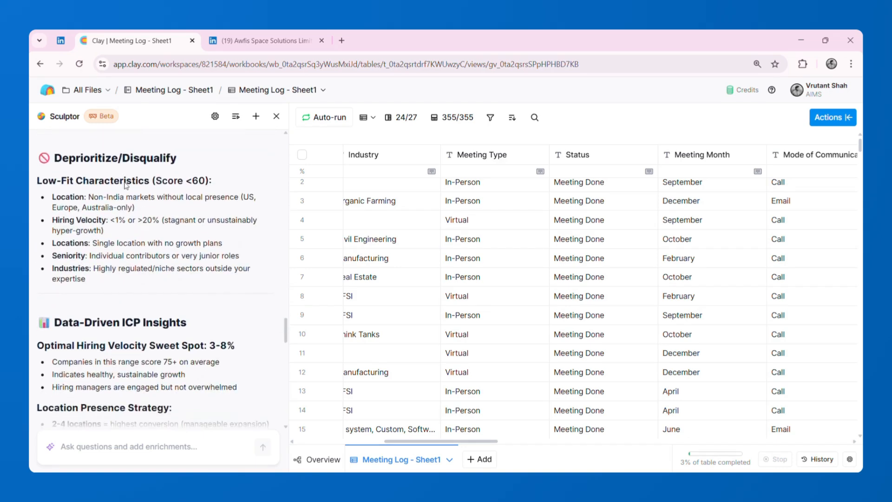
- Read the Data-Driven ICP Insights on hiring velocity, location presence, geographic priority and decision-maker hierarchy
scroll(124, 185, down, 5)
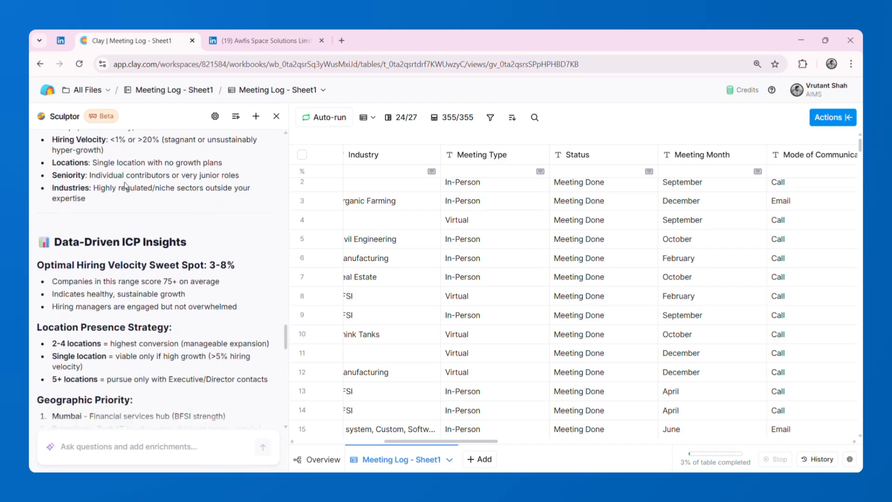
scroll(124, 183, down, 1)
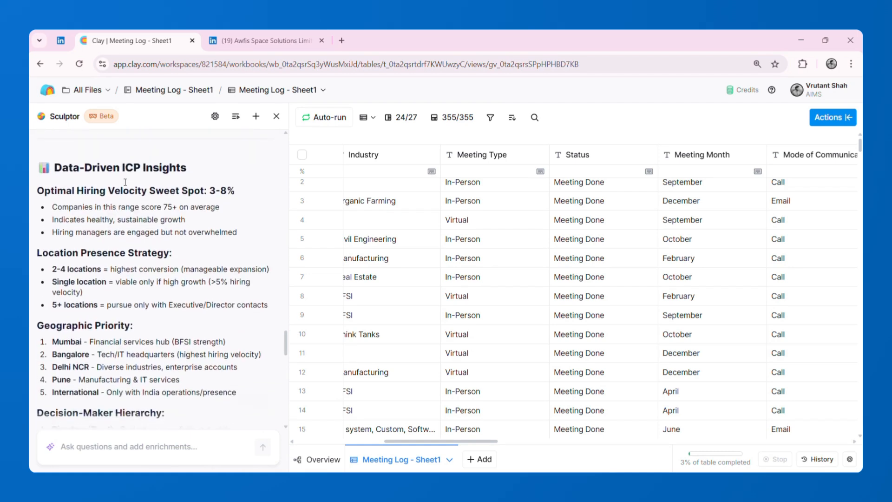
scroll(125, 182, down, 1)
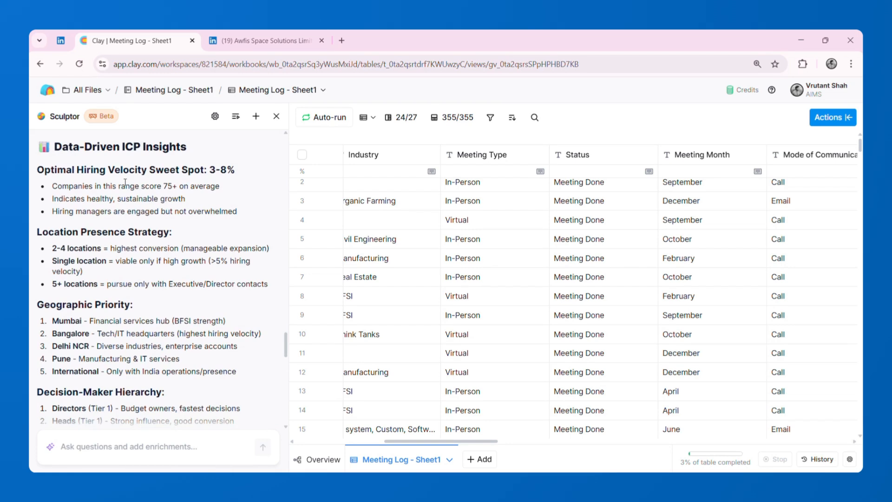
scroll(263, 376, down, 4)
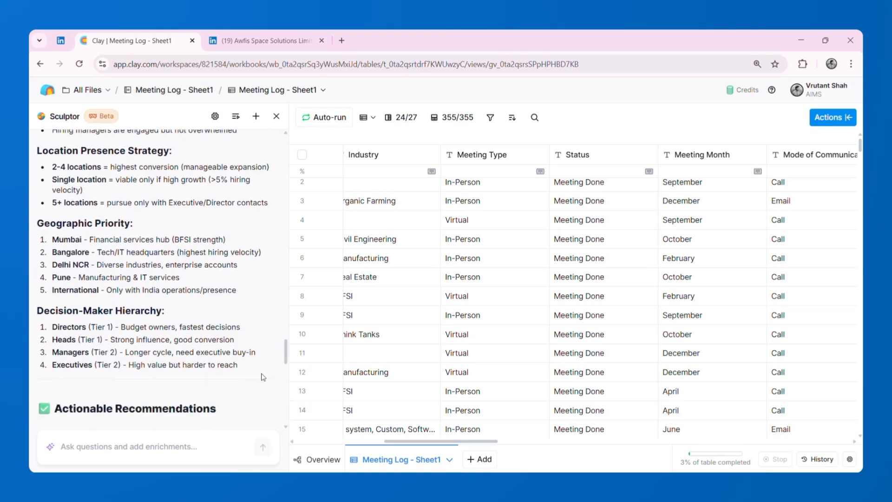
- Review the Actionable Recommendations, the updated qualification criteria and the Revised ICP Summary Card
scroll(263, 377, down, 10)
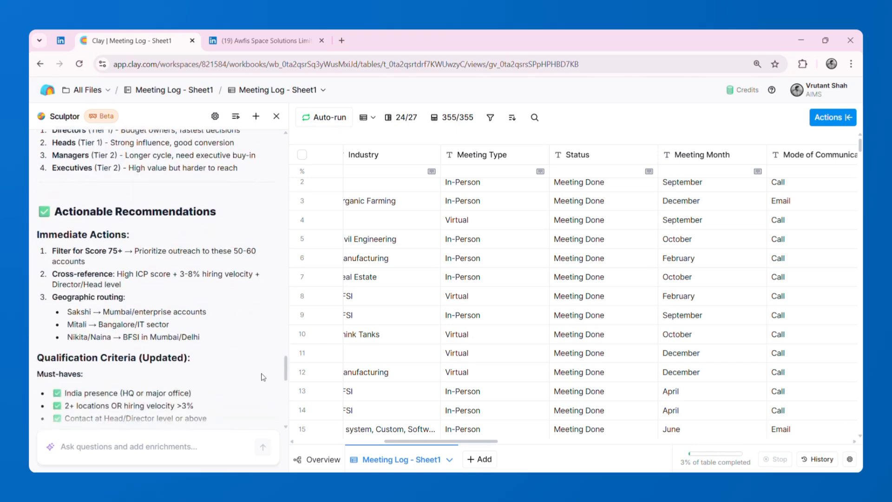
scroll(263, 376, down, 3)
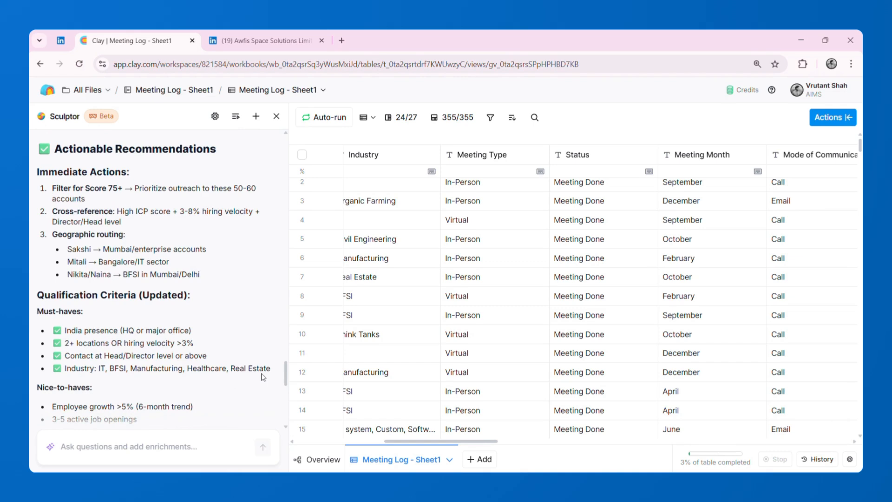
scroll(263, 377, down, 7)
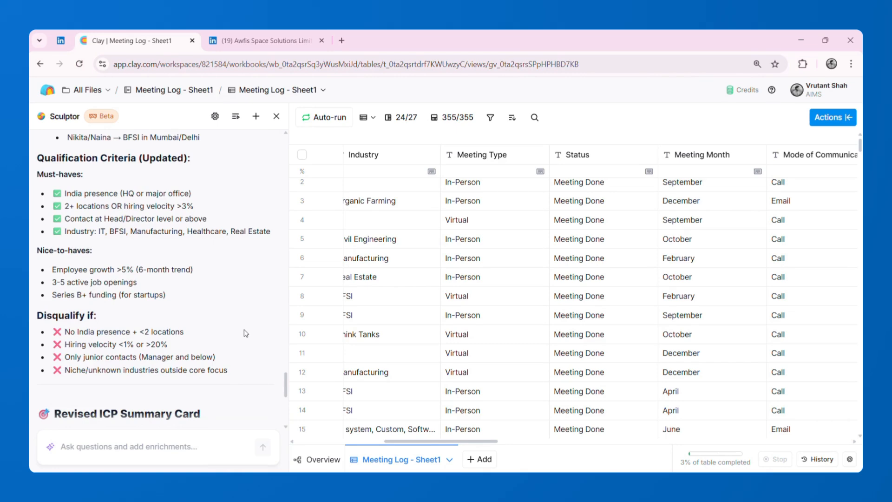
scroll(245, 333, down, 12)
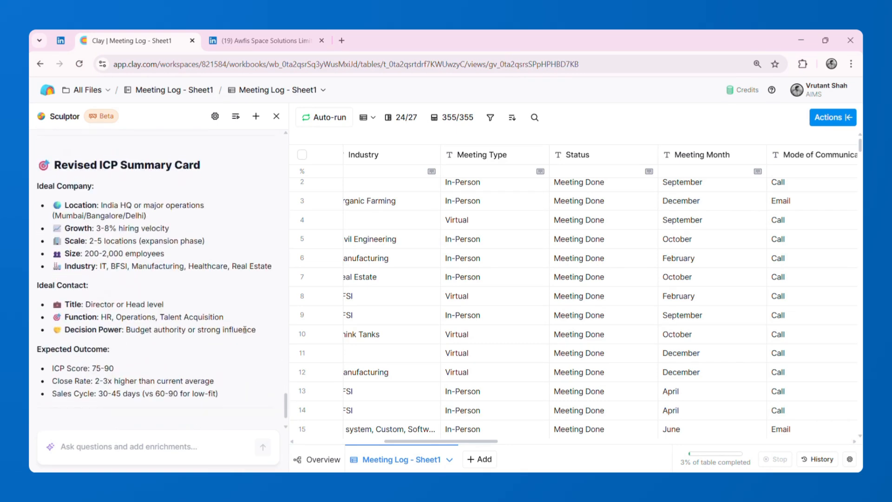